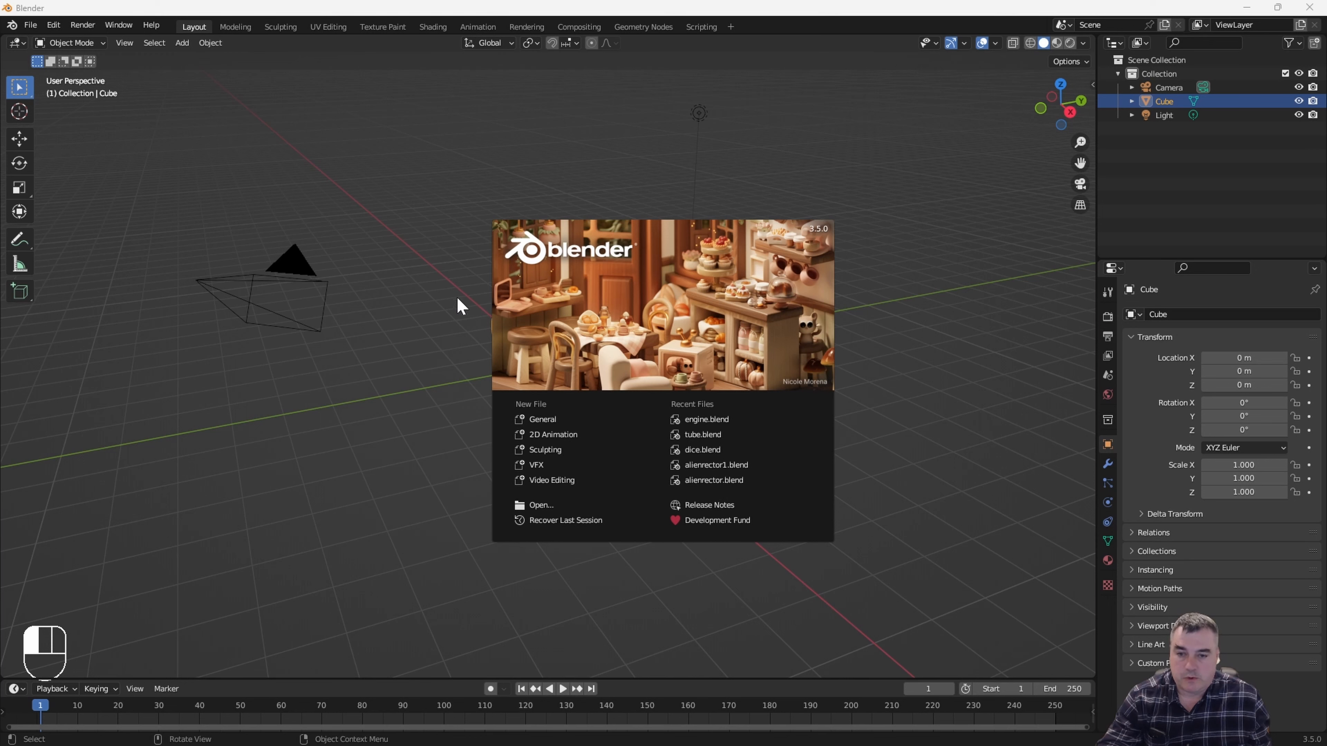
Dismiss the splash screen and replace the default cube with a UV sphere
left_click(600, 163)
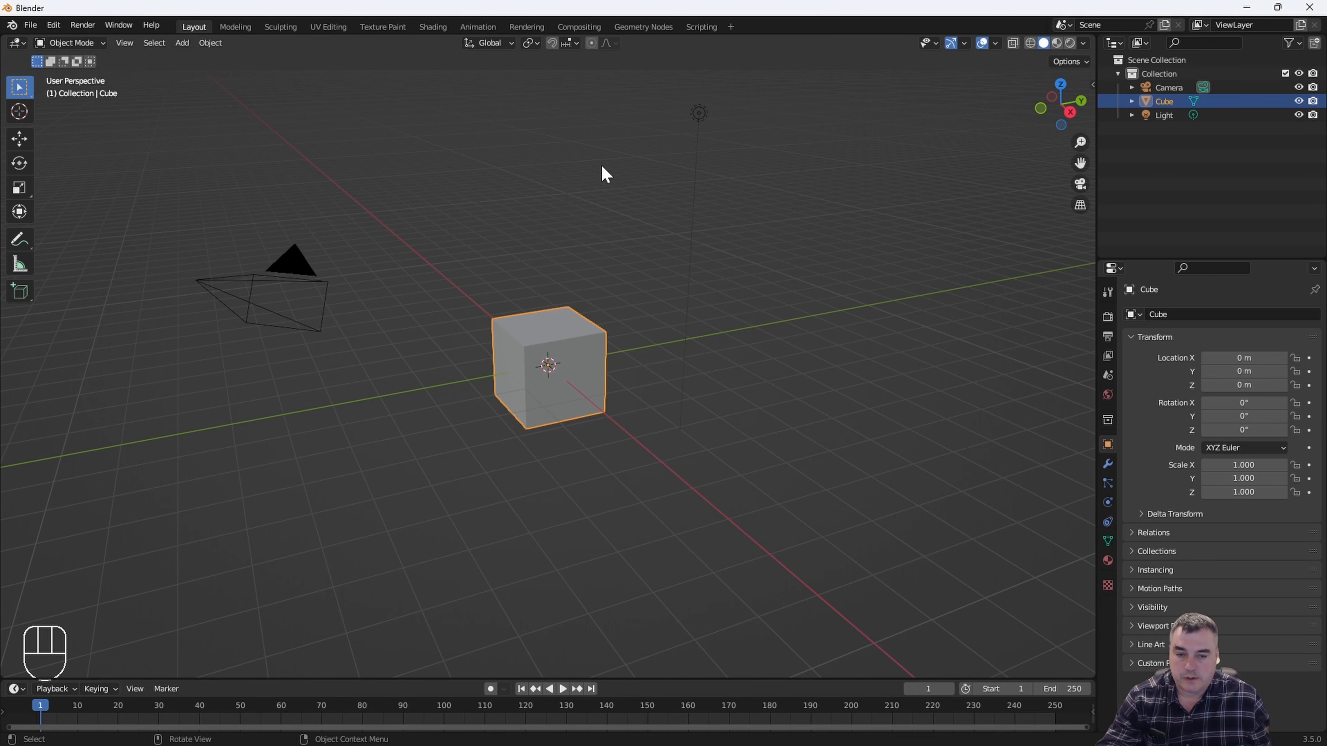
left_click(562, 330)
key("Delete")
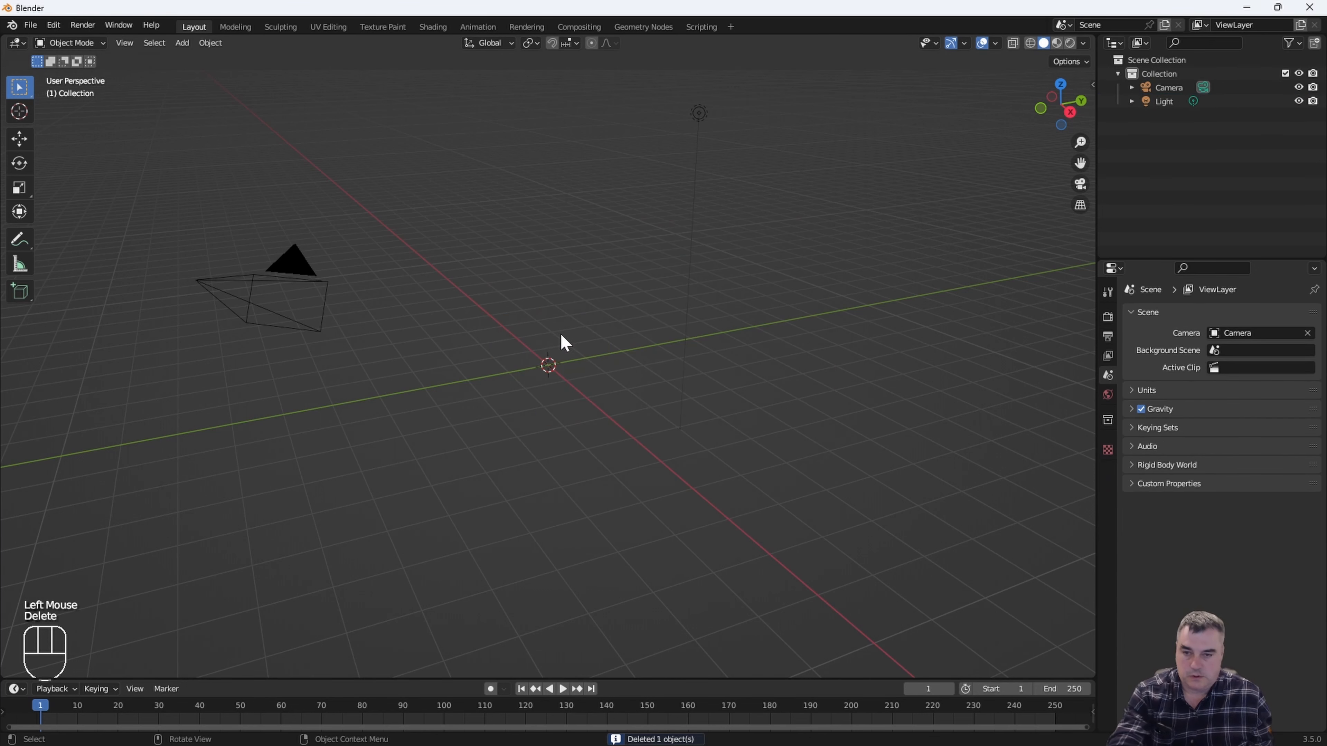
key("shift+a")
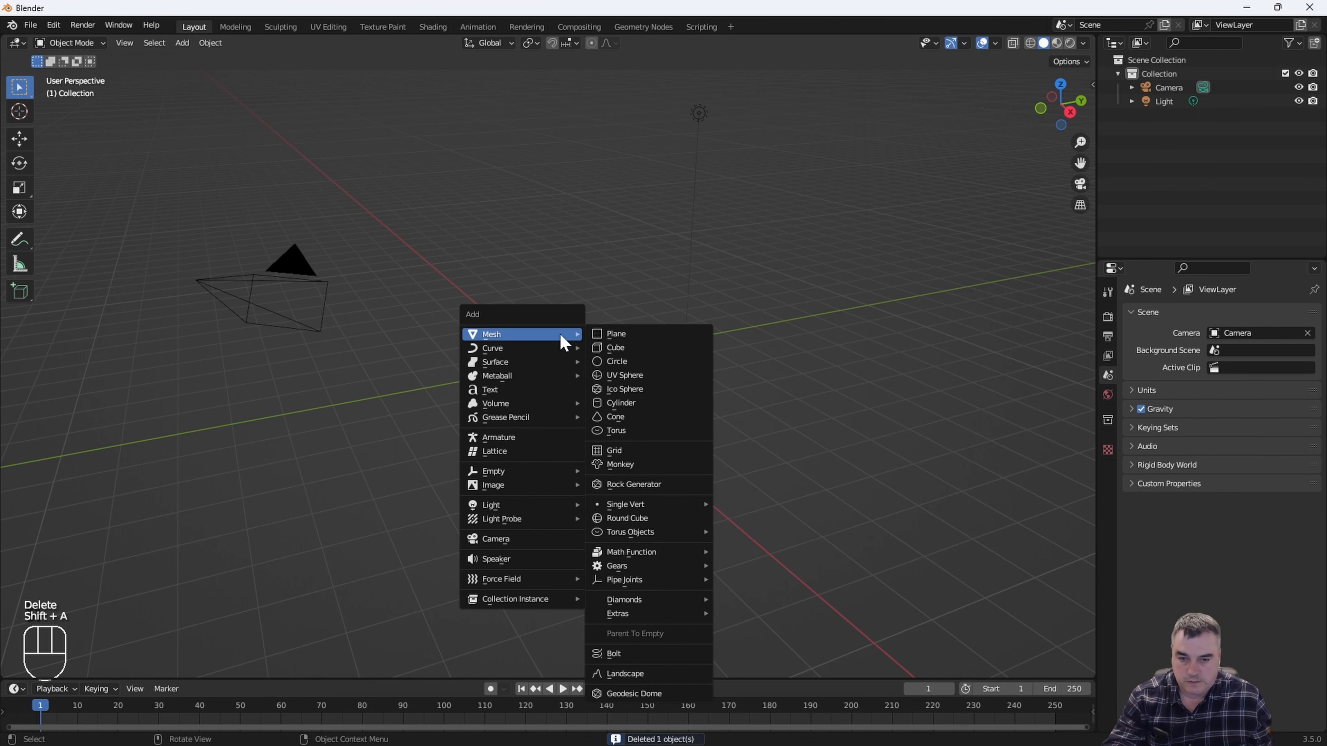
left_click(624, 375)
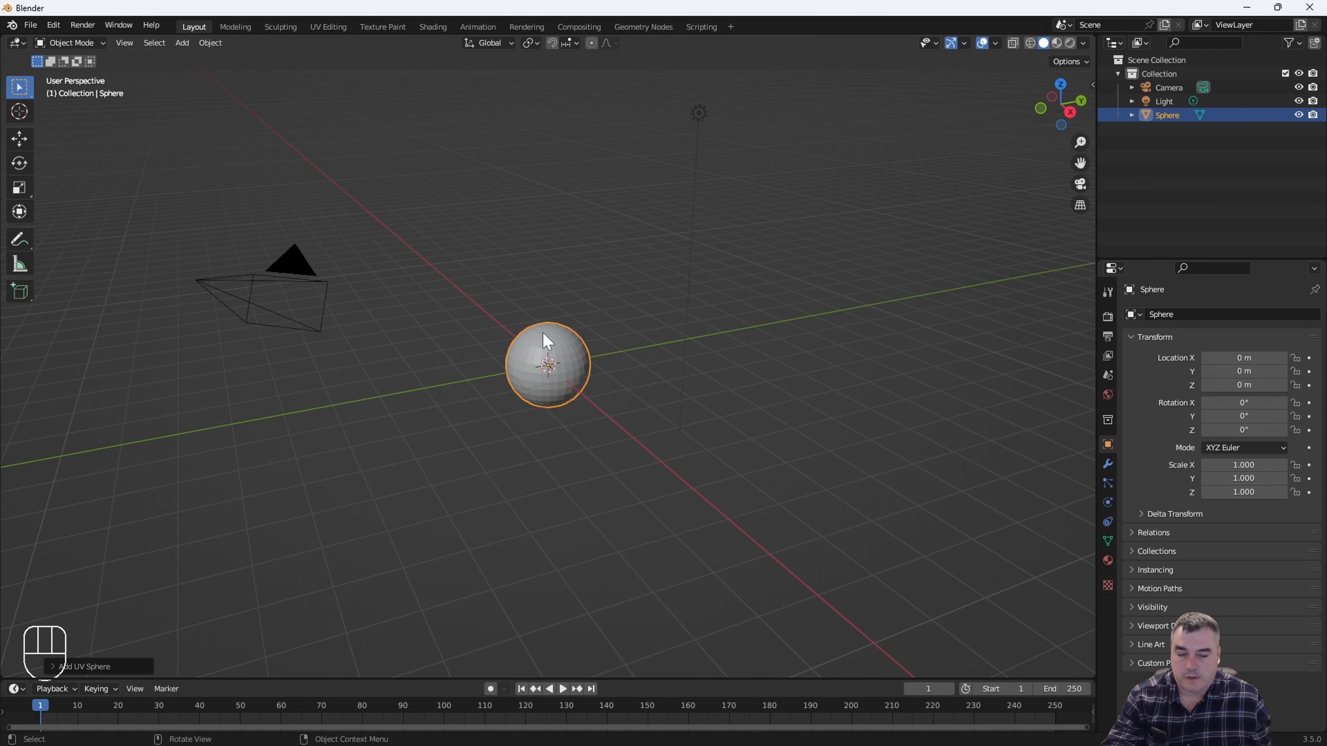
Create a new material for the sphere in the Shading workspace and delete its Principled BSDF node
left_click(431, 26)
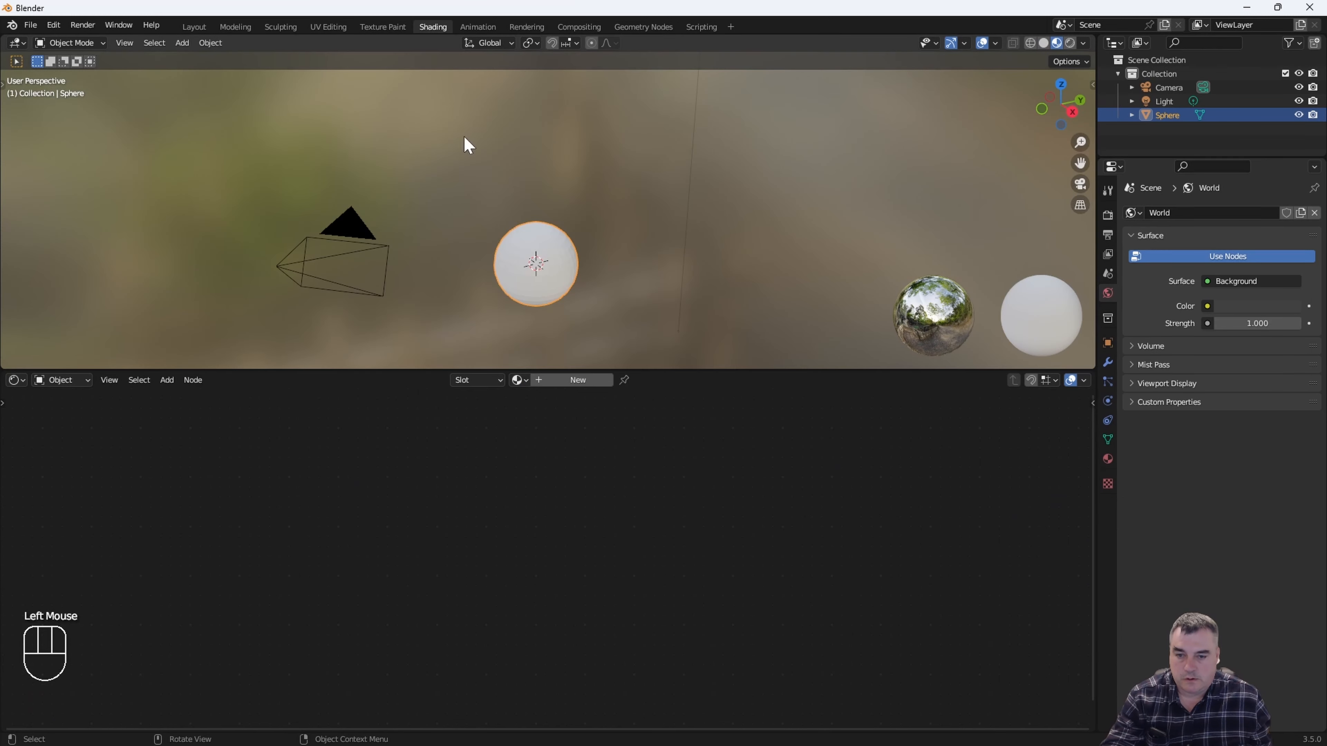
left_click(578, 380)
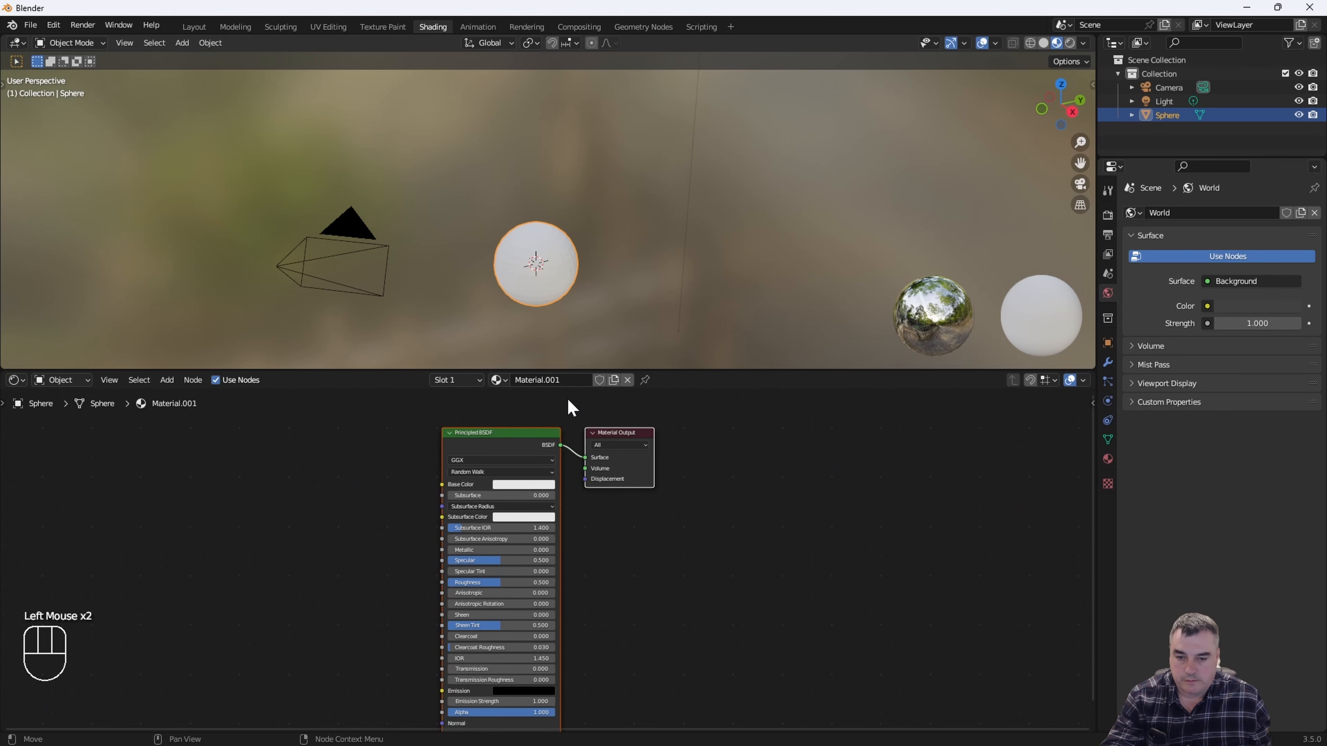
left_click_drag(510, 435, 414, 417, "alt")
key("Delete")
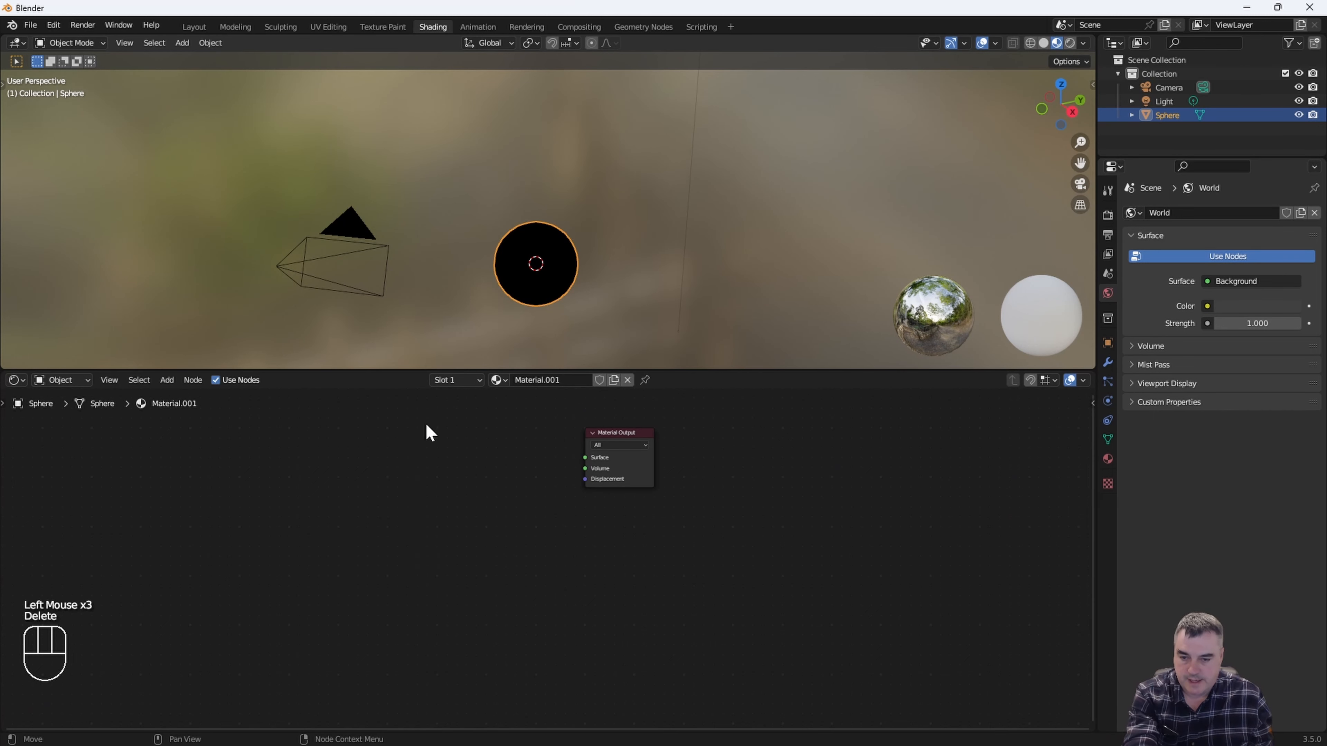
Add a Principled Volume shader and connect its Volume output to the Volume input of the Material Output
left_click(166, 380)
mouse_move(197, 471)
mouse_move(193, 445)
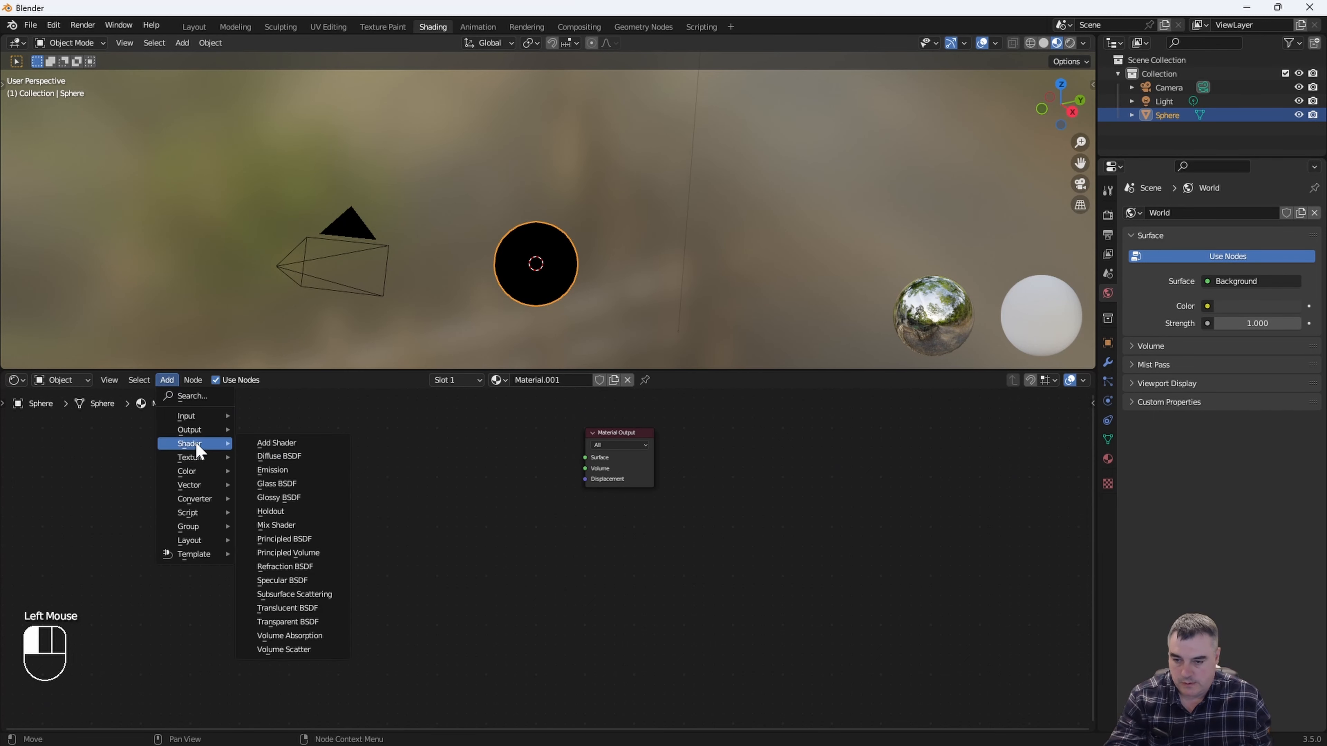
left_click(296, 555)
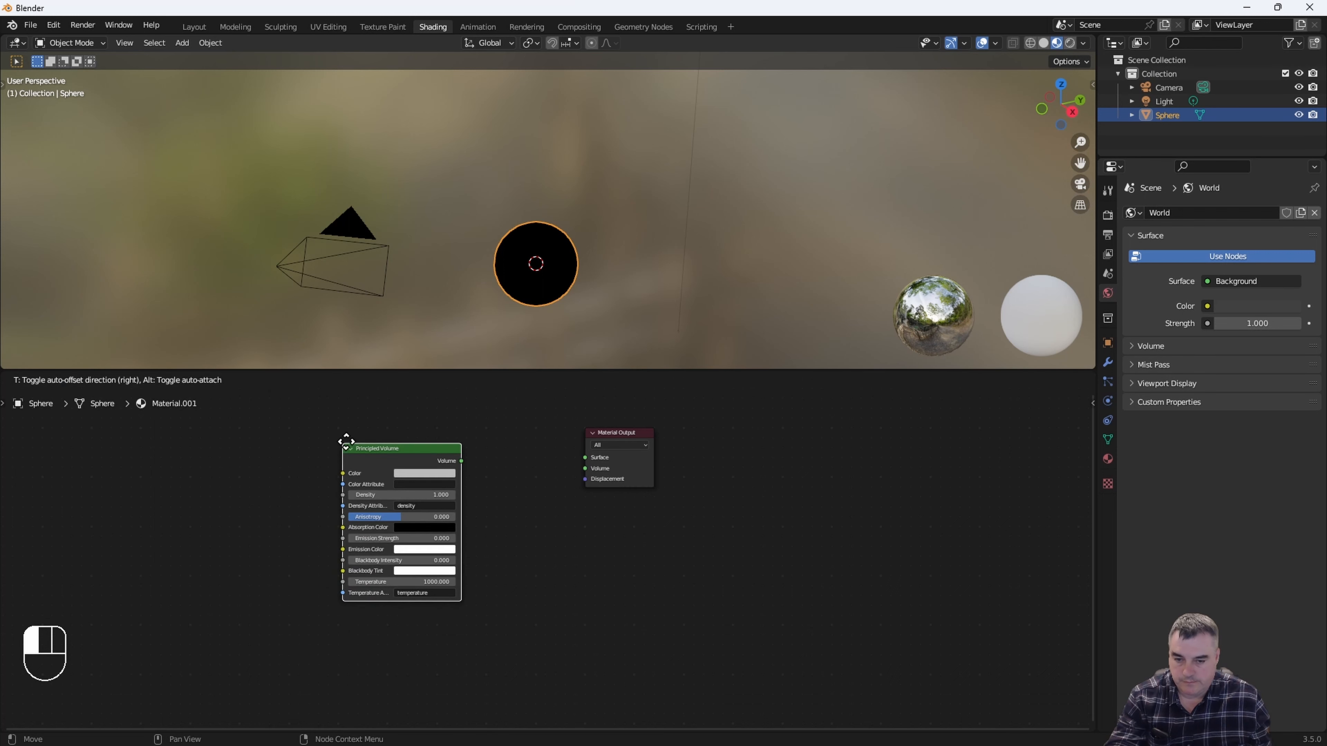
left_click(389, 448)
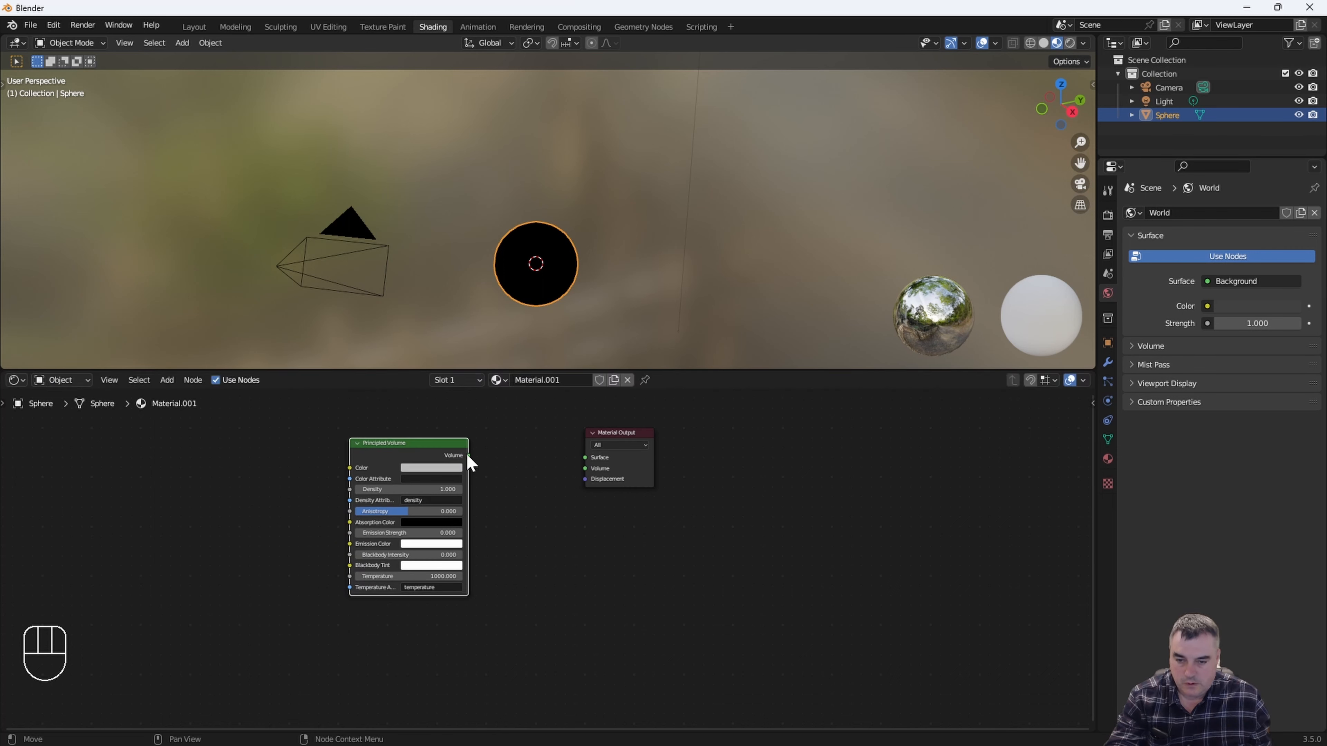
left_click_drag(469, 456, 585, 468)
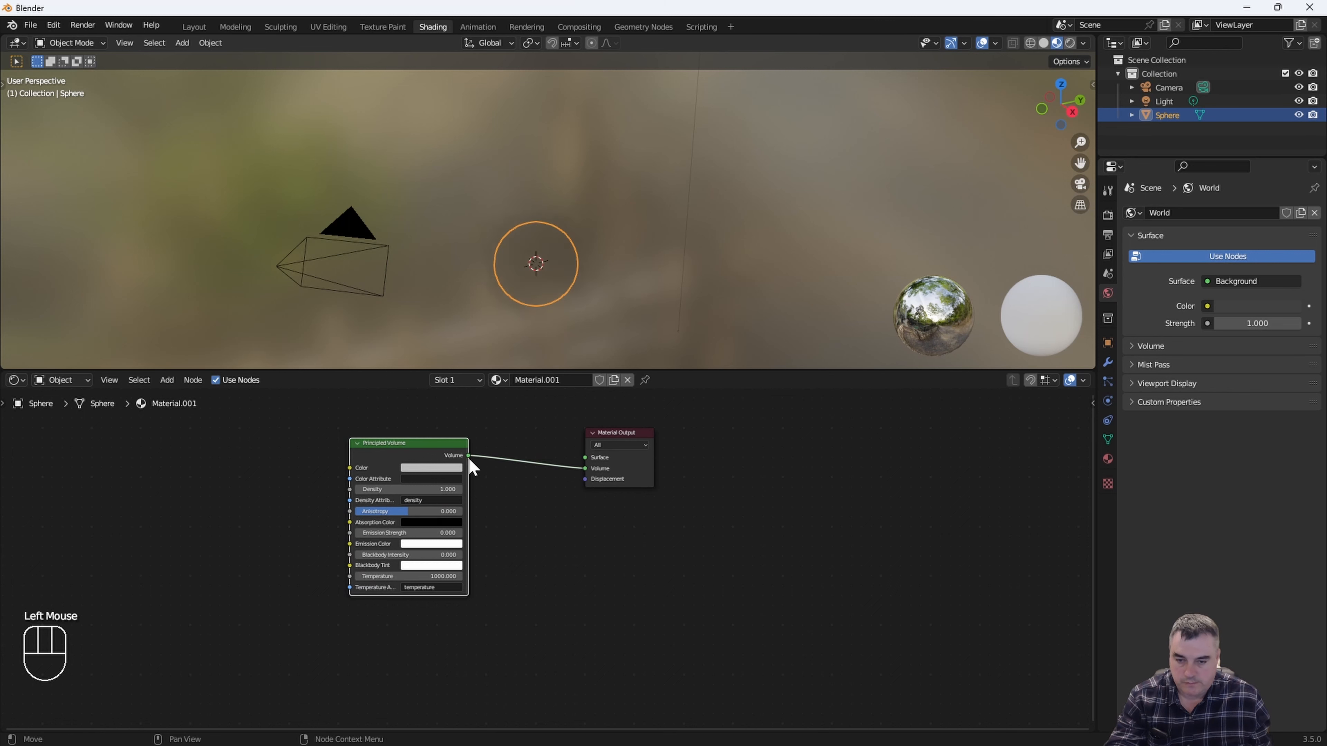
left_click_drag(421, 449, 461, 451)
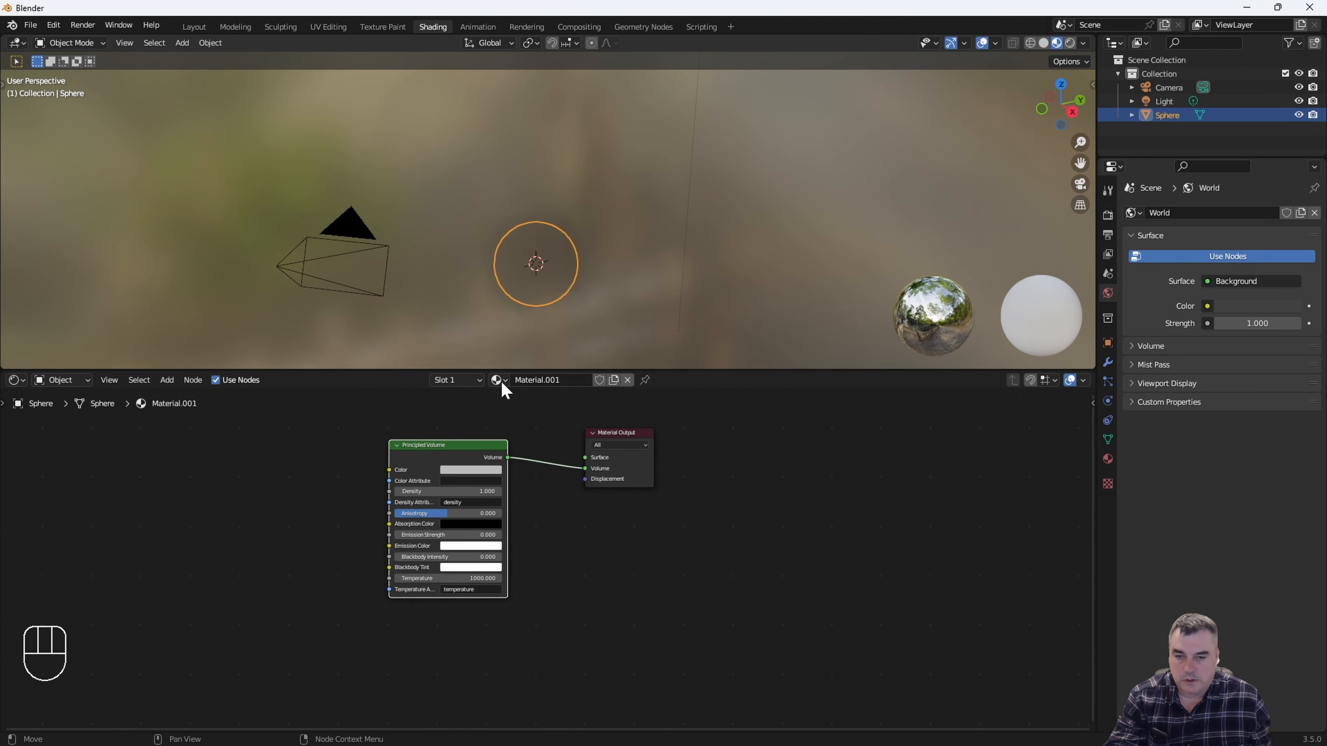
Set the Principled Volume density to 10
left_click(468, 491)
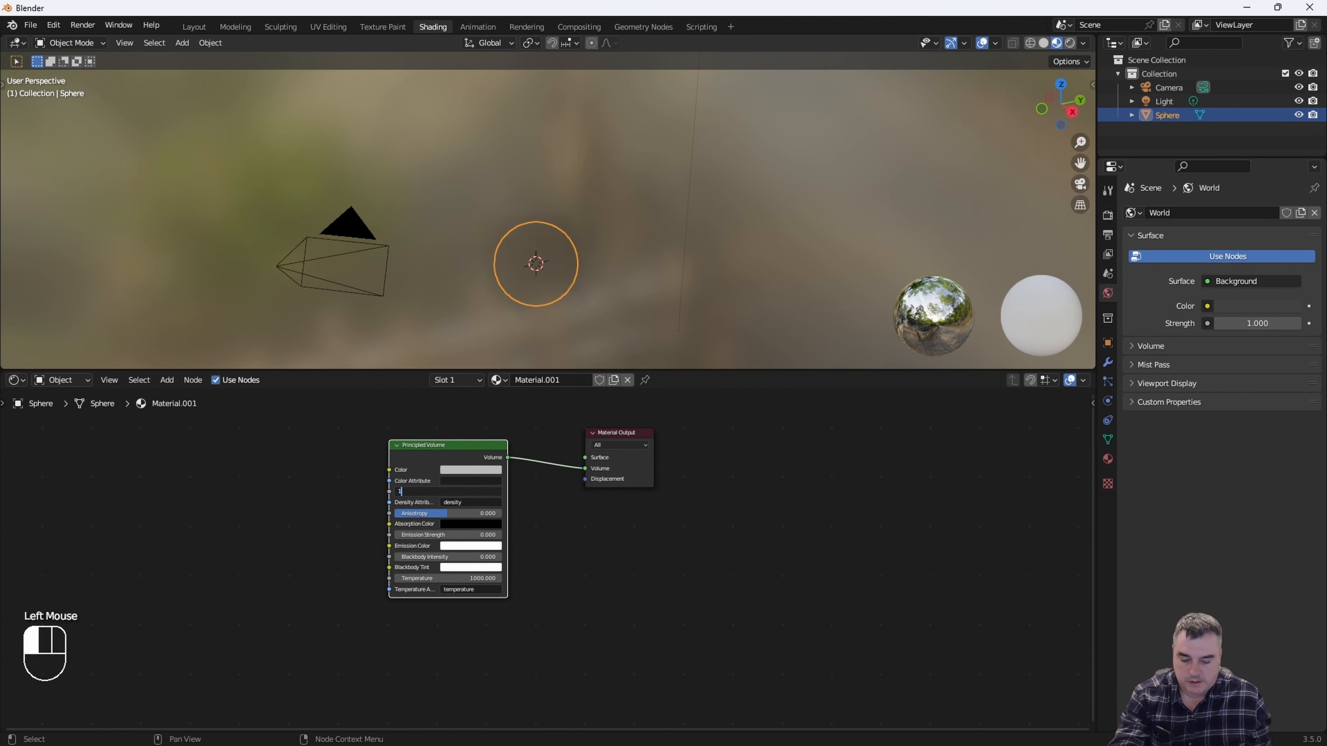
type("0")
key("Return")
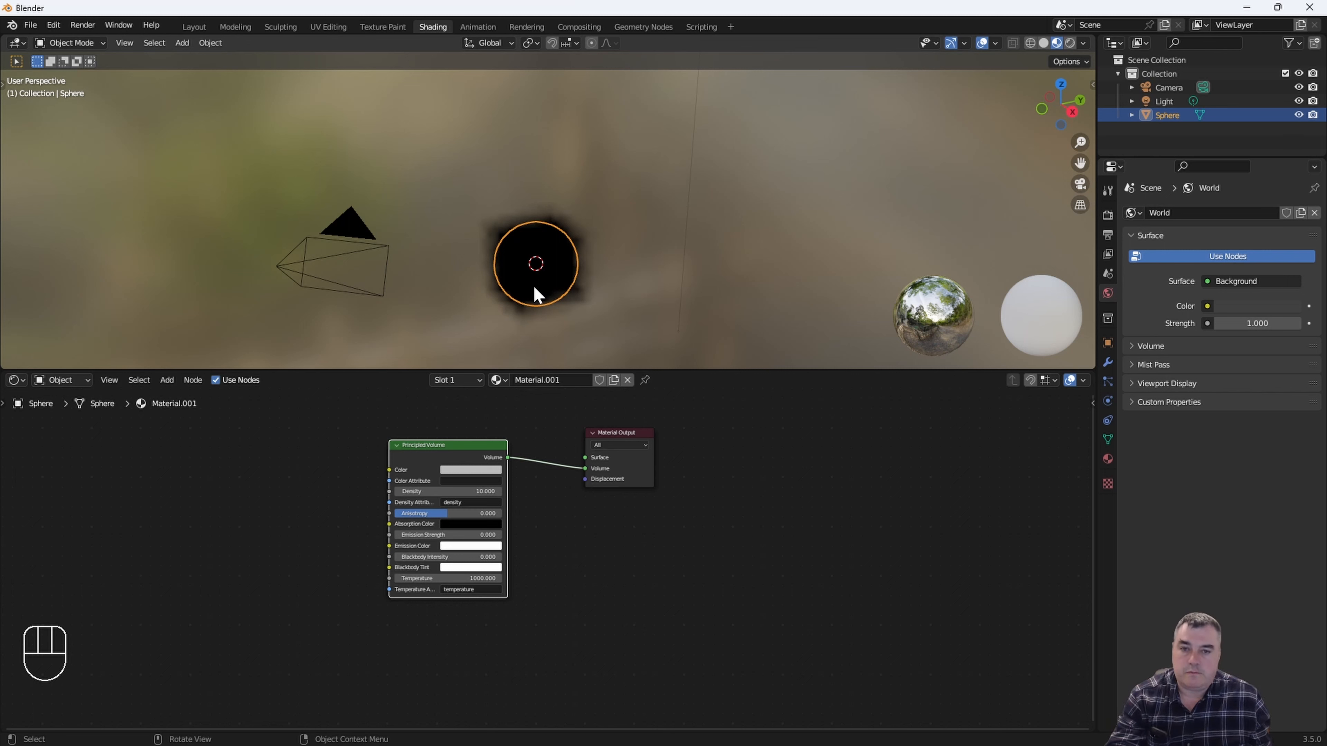
Create a geometry node tree for the sphere and insert a Mesh to Volume node between Group Input and Group Output
left_click(646, 28)
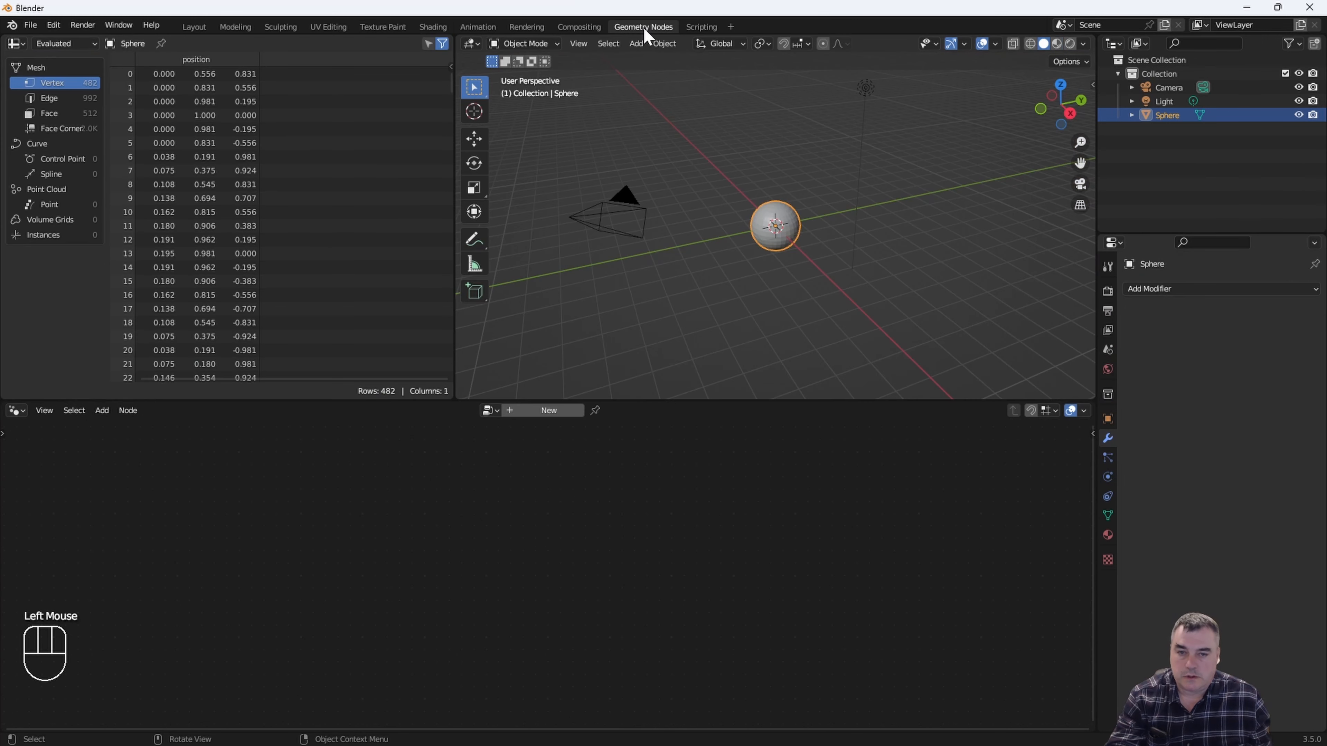
left_click(543, 411)
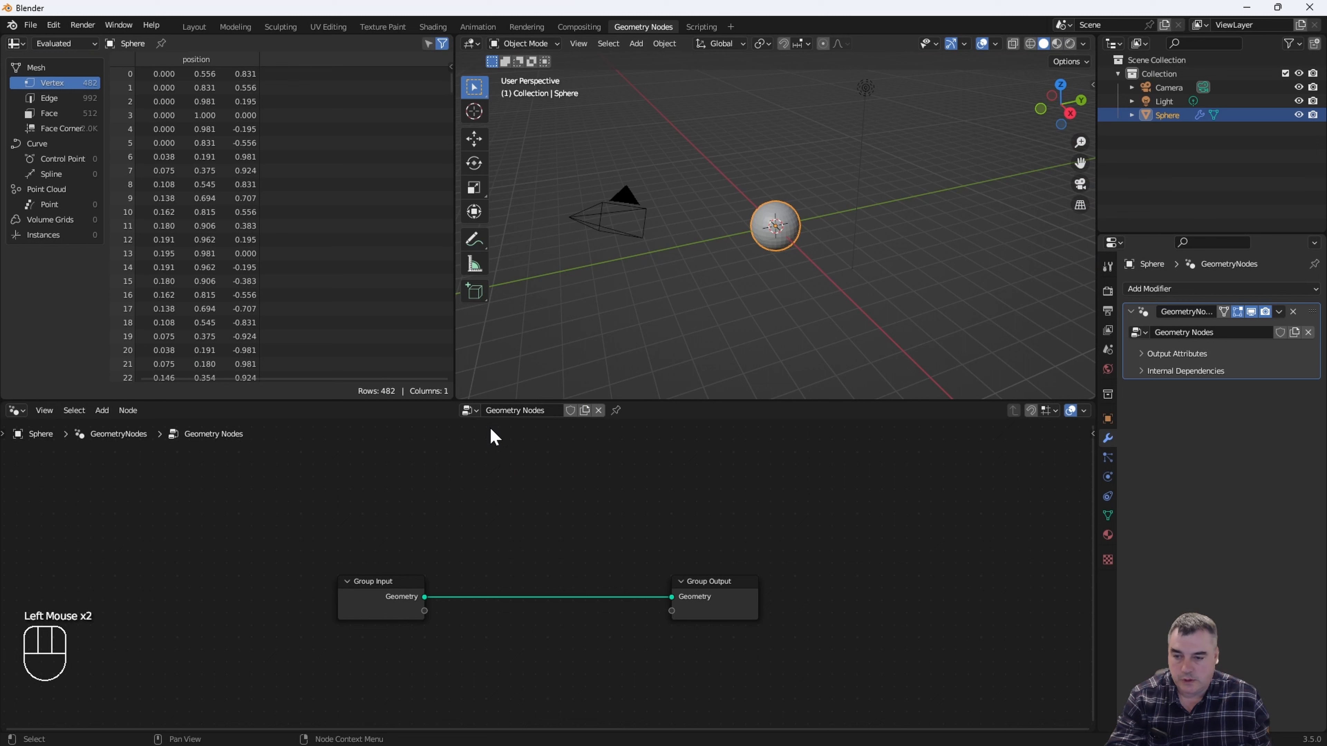
left_click(102, 411)
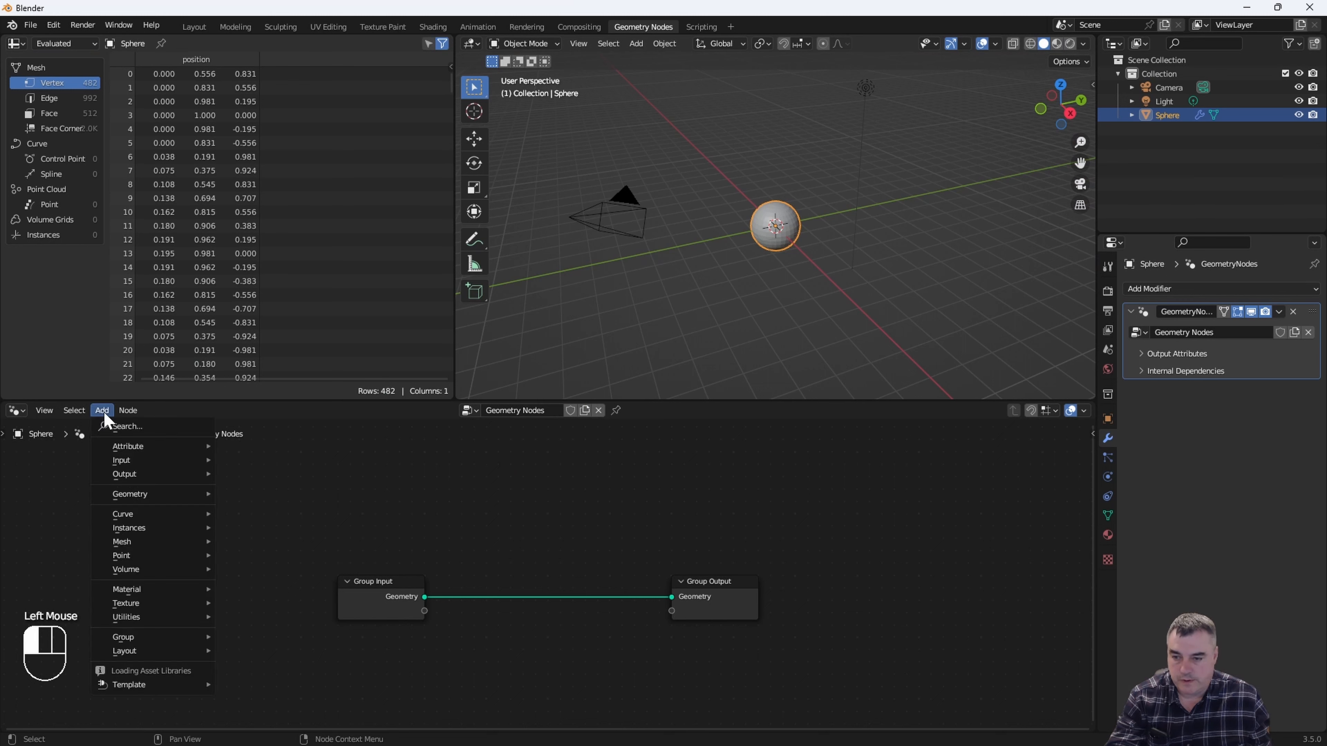
mouse_move(159, 595)
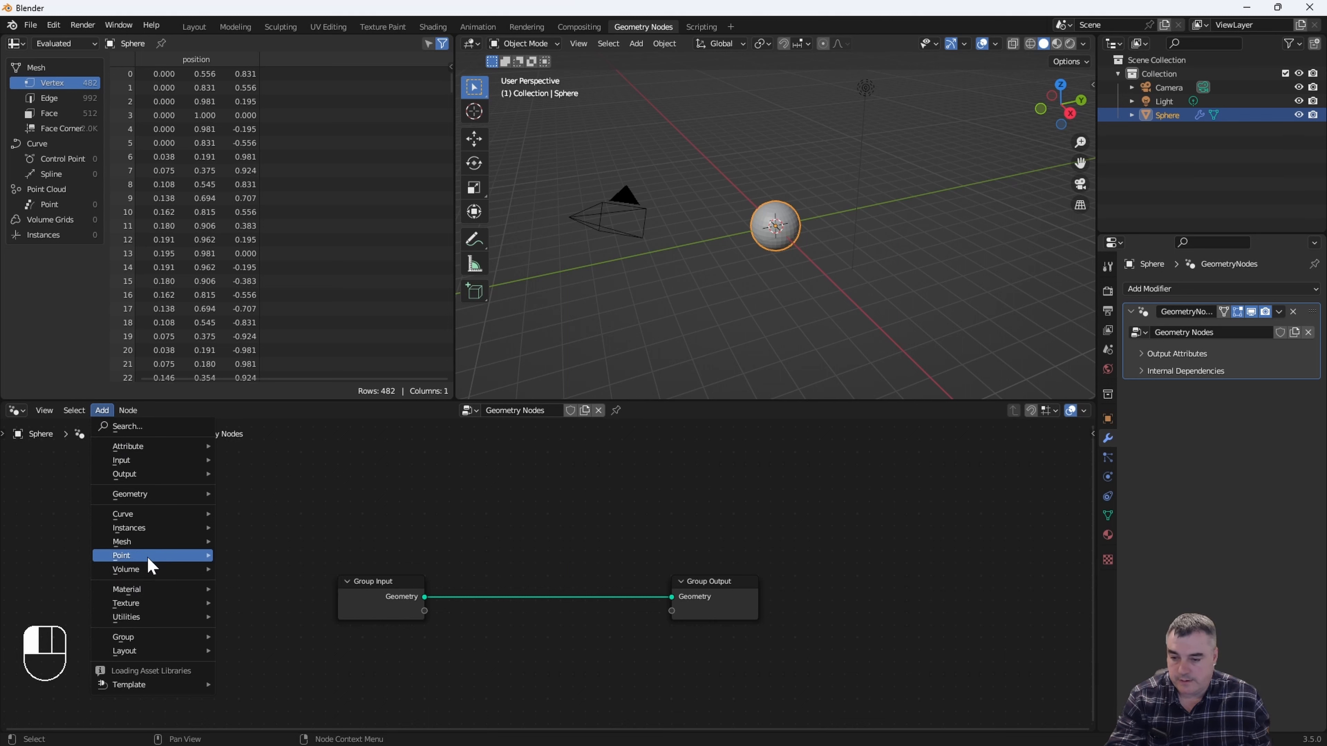
mouse_move(144, 543)
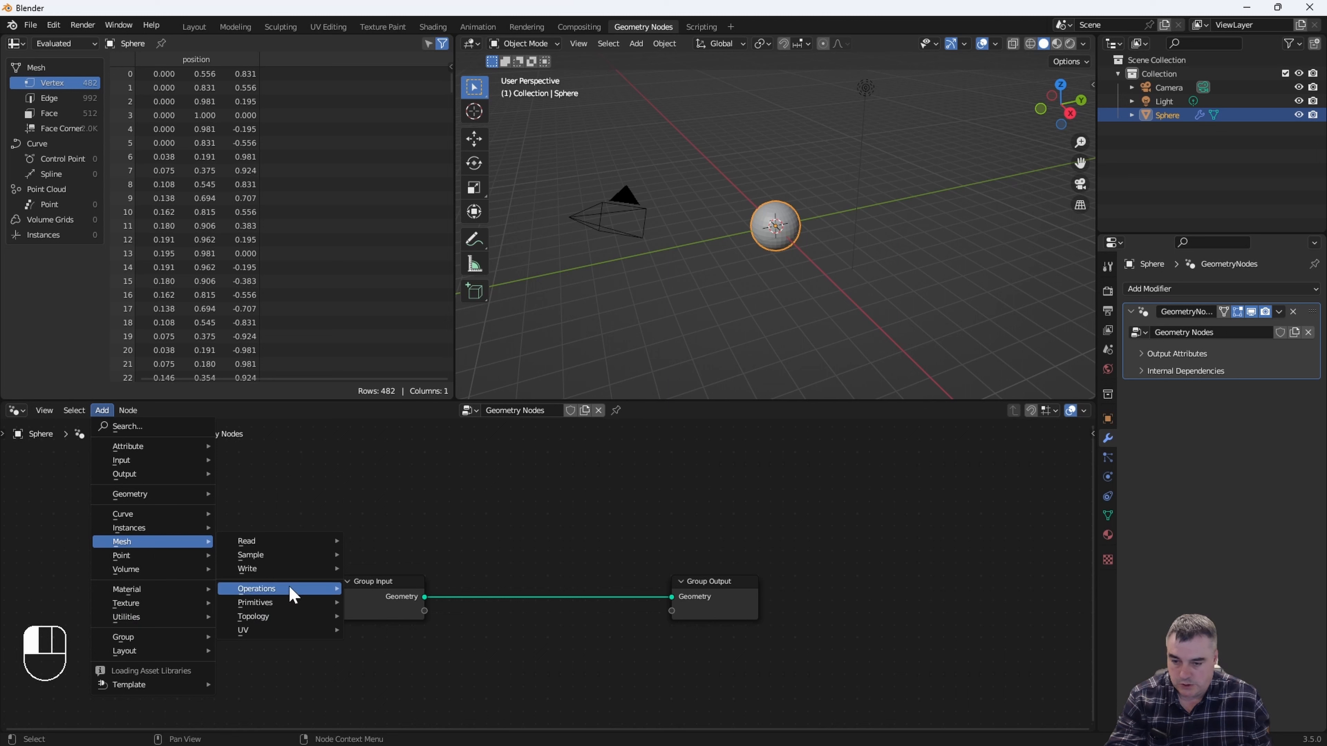
mouse_move(287, 590)
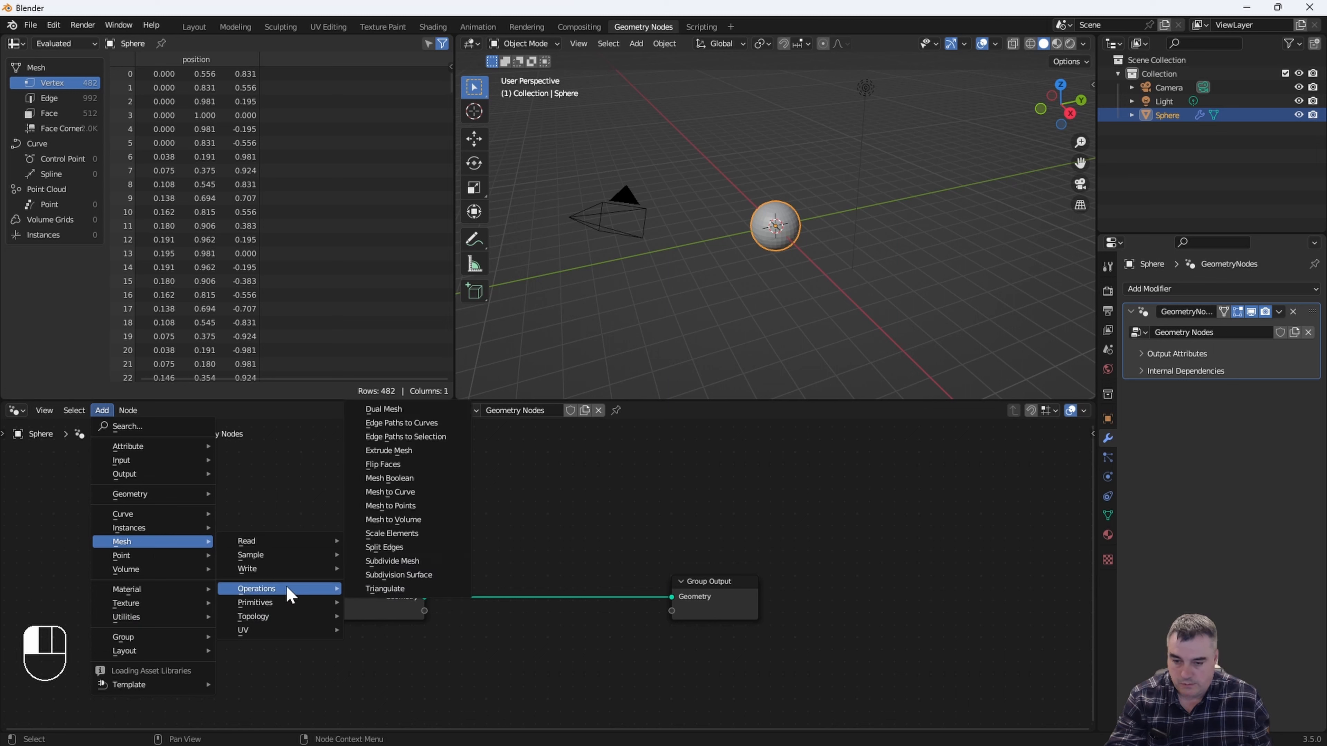
left_click(415, 519)
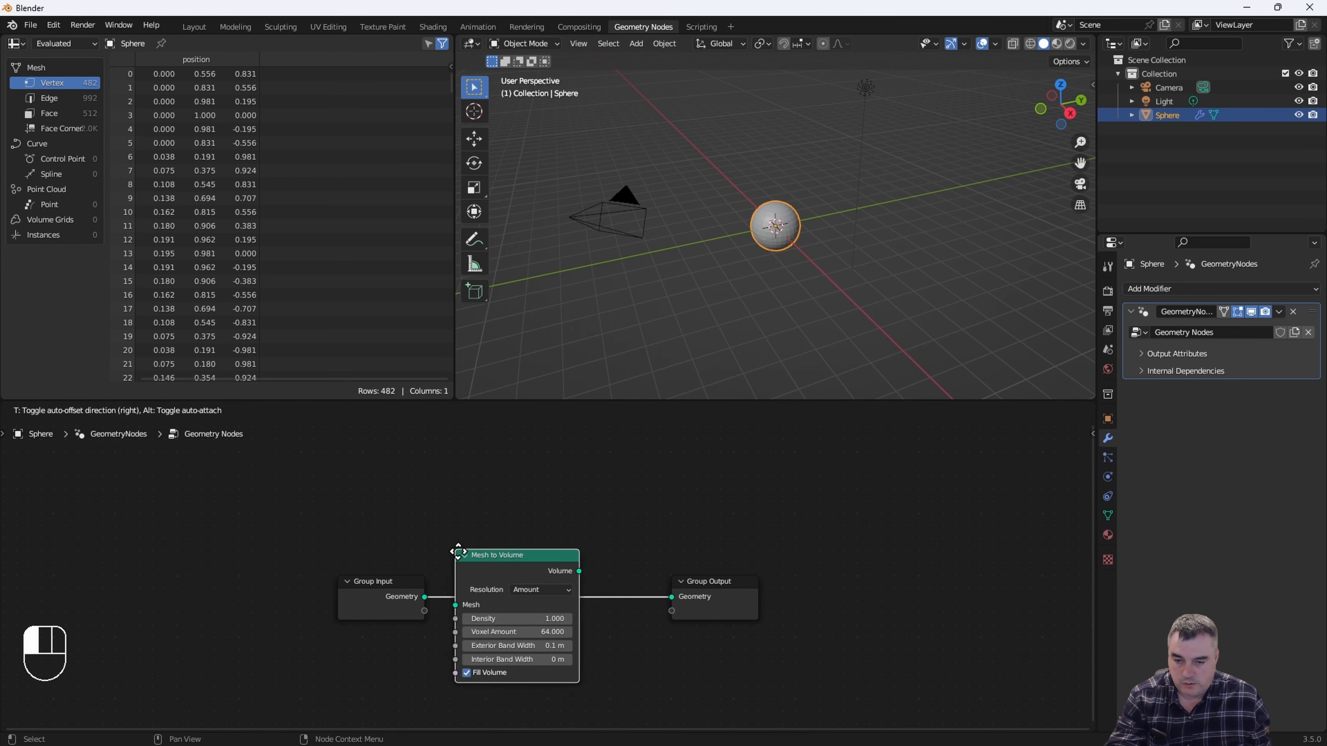
left_click(481, 552)
left_click_drag(410, 582, 313, 552)
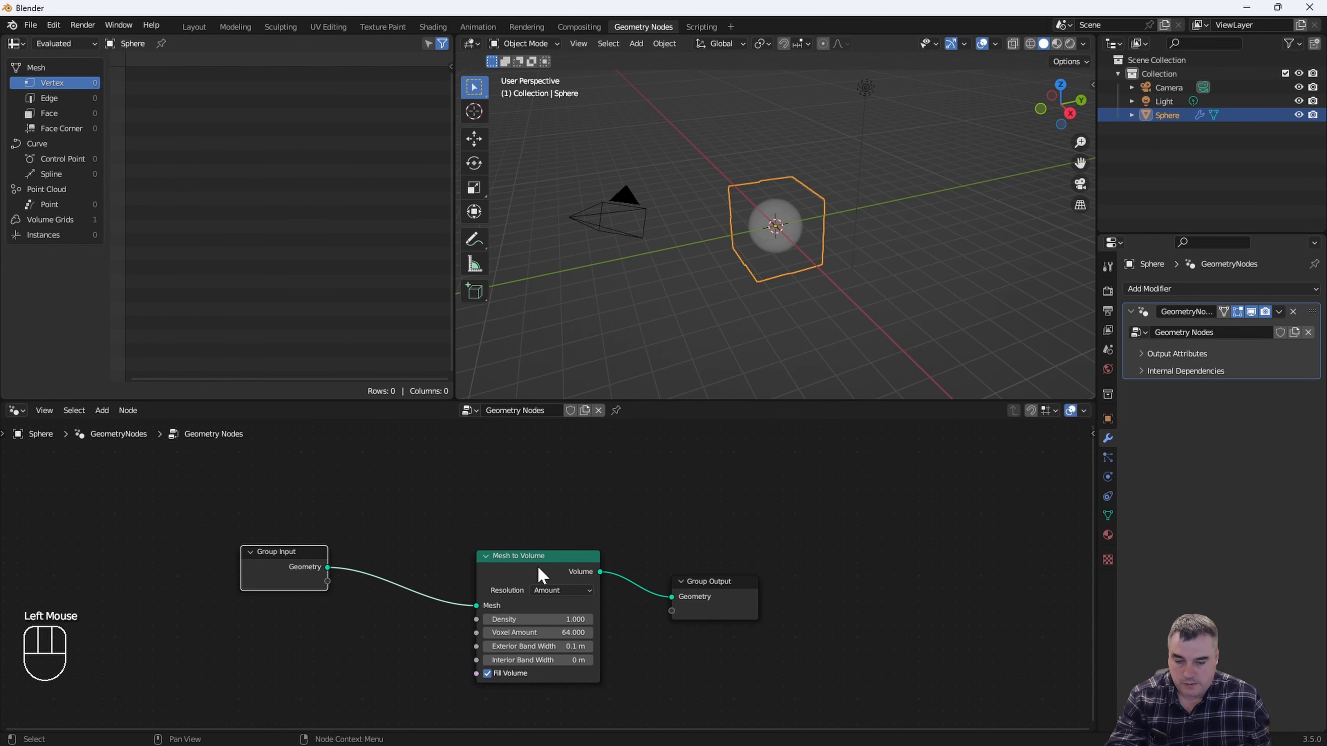
left_click_drag(528, 552, 452, 537)
Insert a Set Material node between Mesh to Volume and Group Output and assign Material.001 to it
left_click(102, 410)
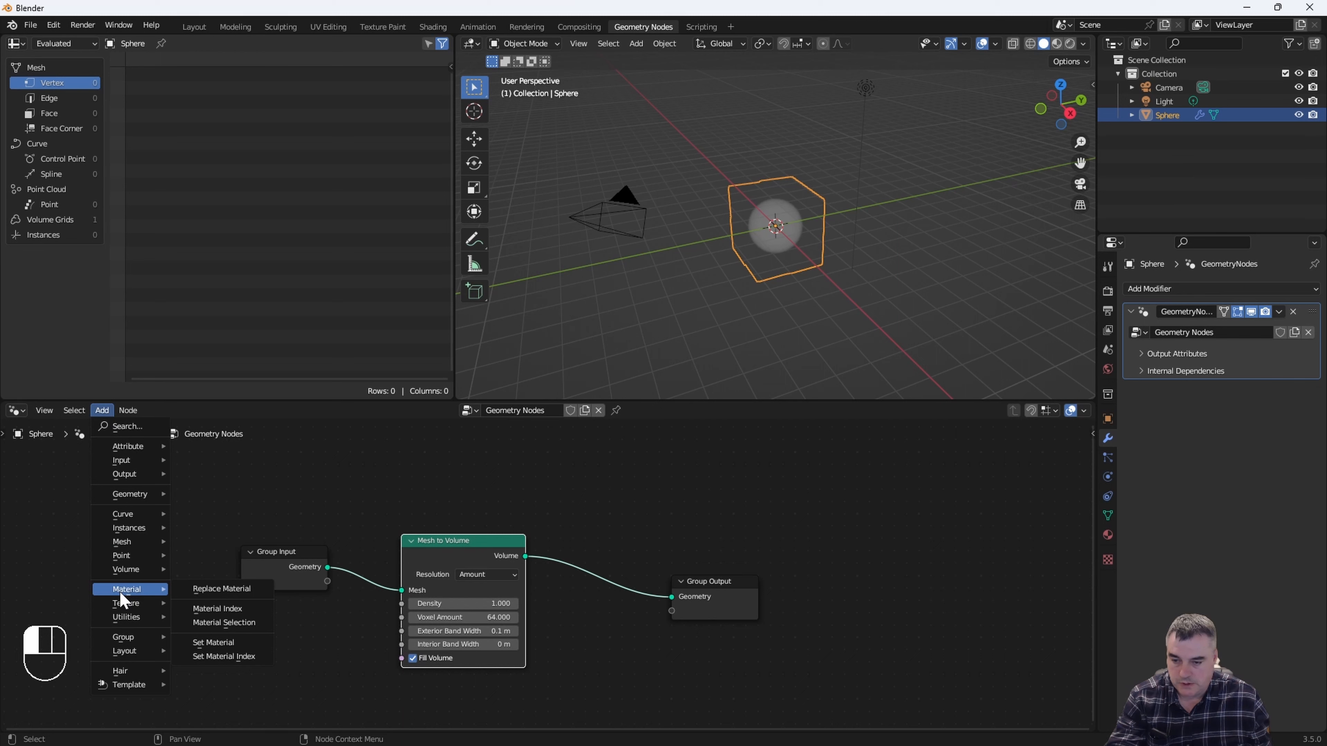
left_click(219, 643)
left_click(580, 534)
left_click(595, 599)
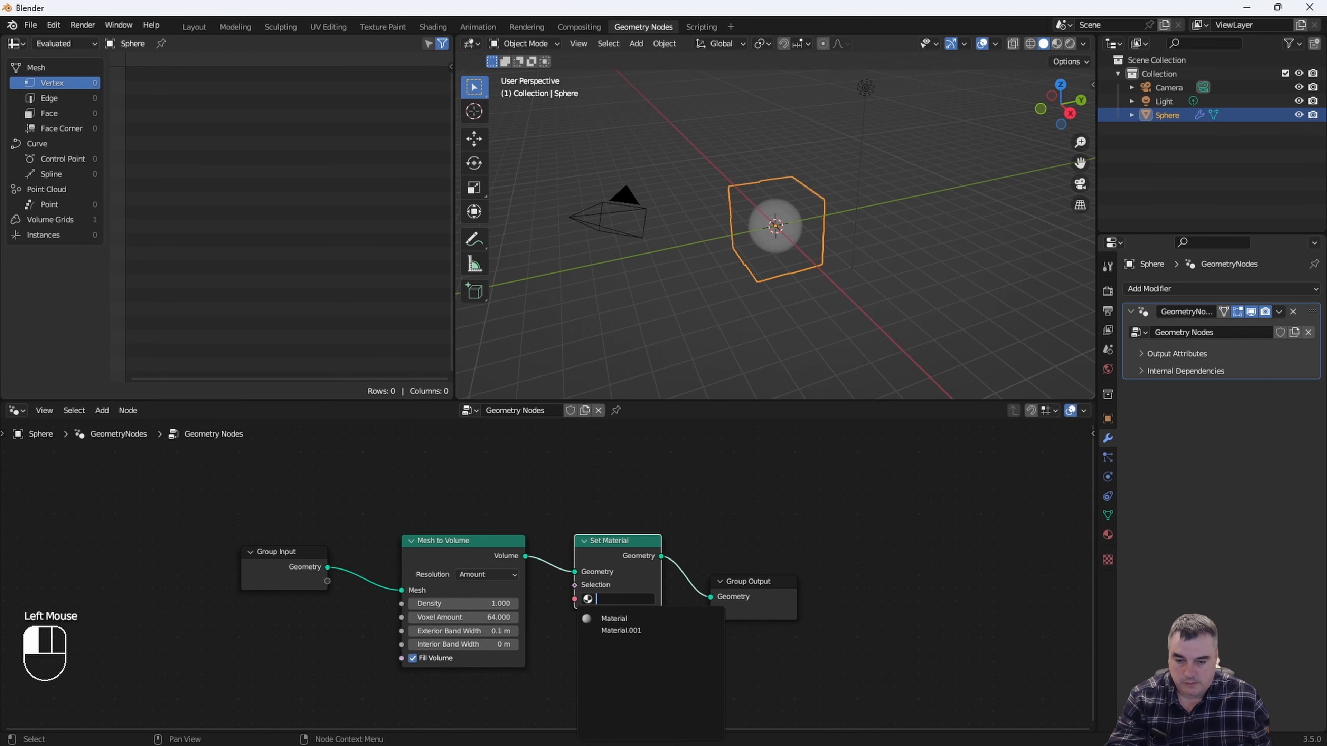
left_click(625, 631)
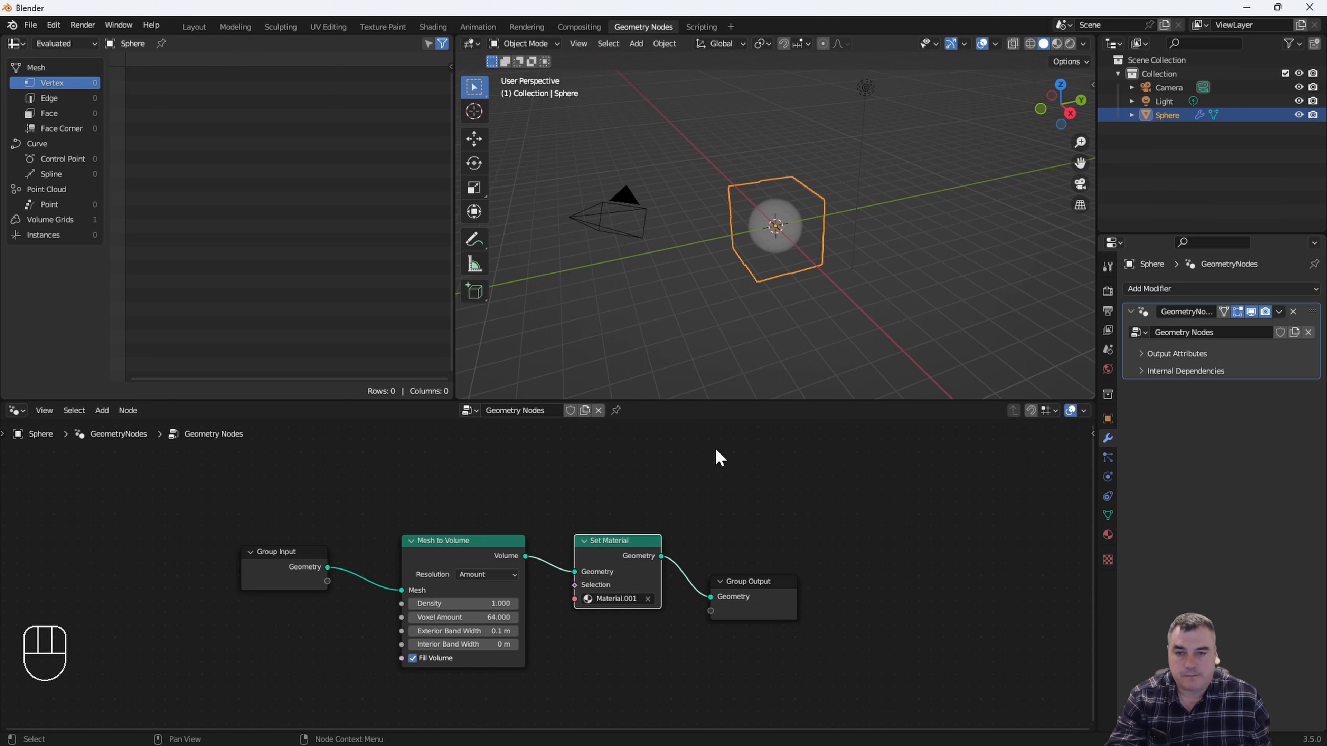
Return to the Shading workspace and set the Principled Volume density to 1
left_click(433, 27)
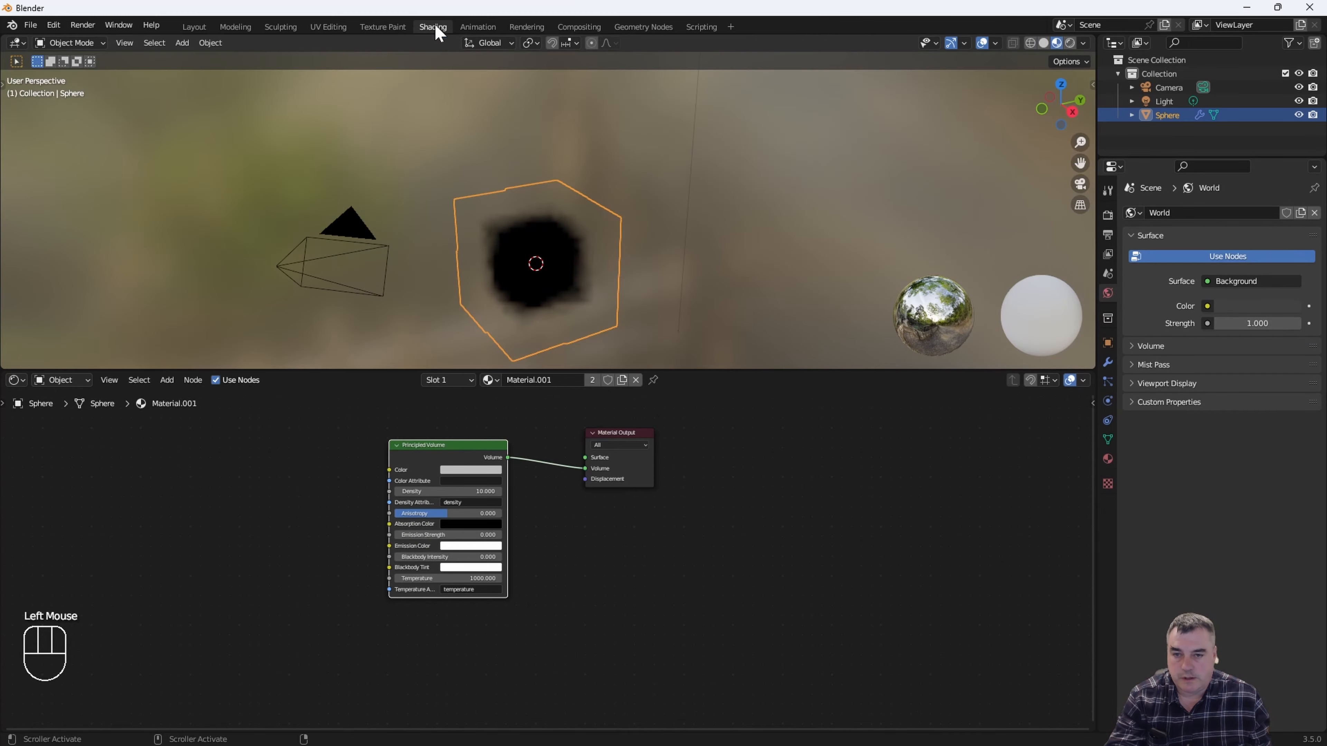
left_click(475, 492)
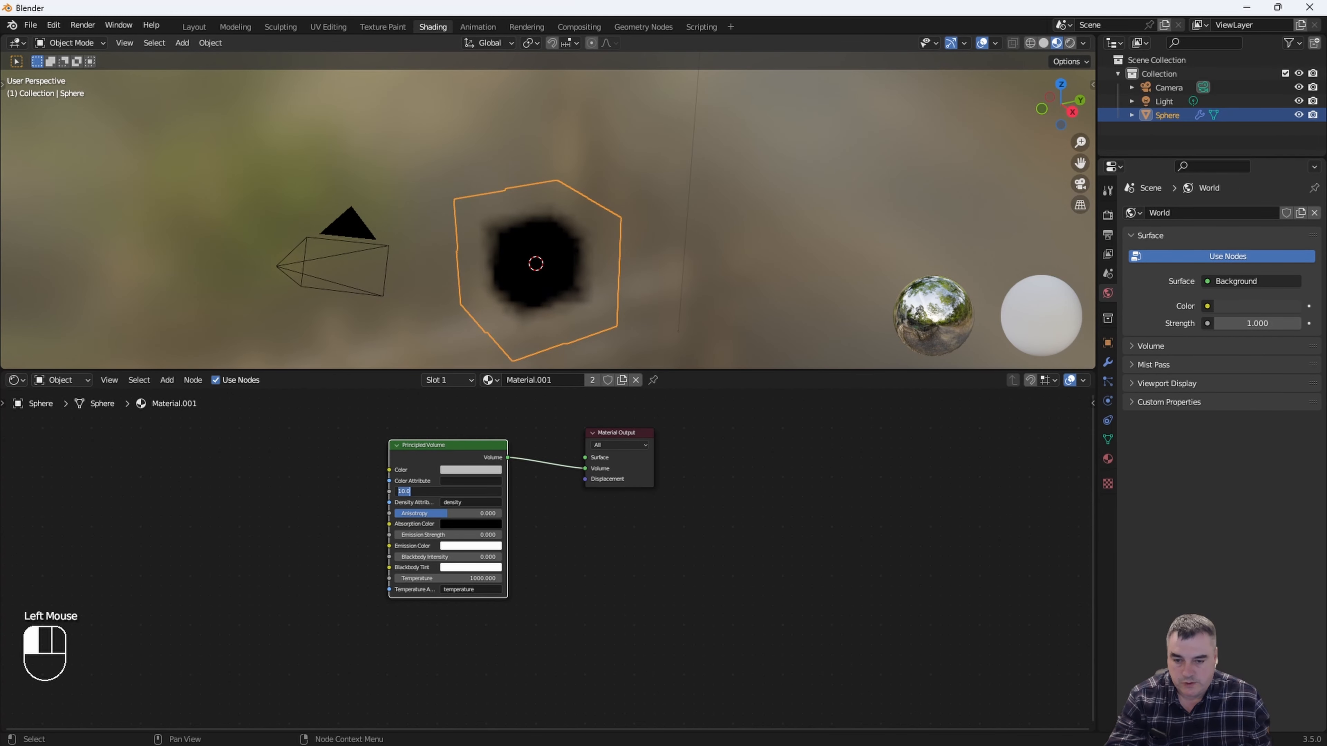
type("1")
key("Return")
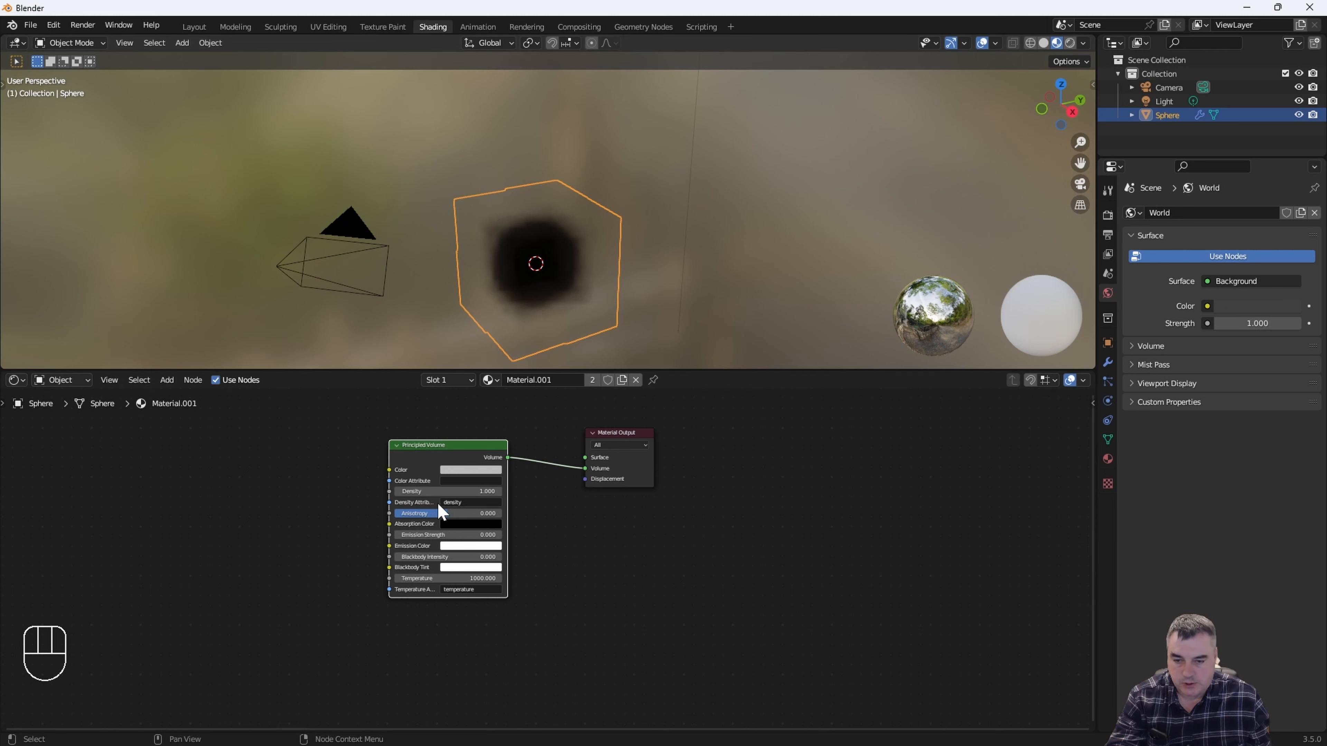
Change the Principled Volume's density attribute to "_density" and lower its density to 0
left_click(463, 503)
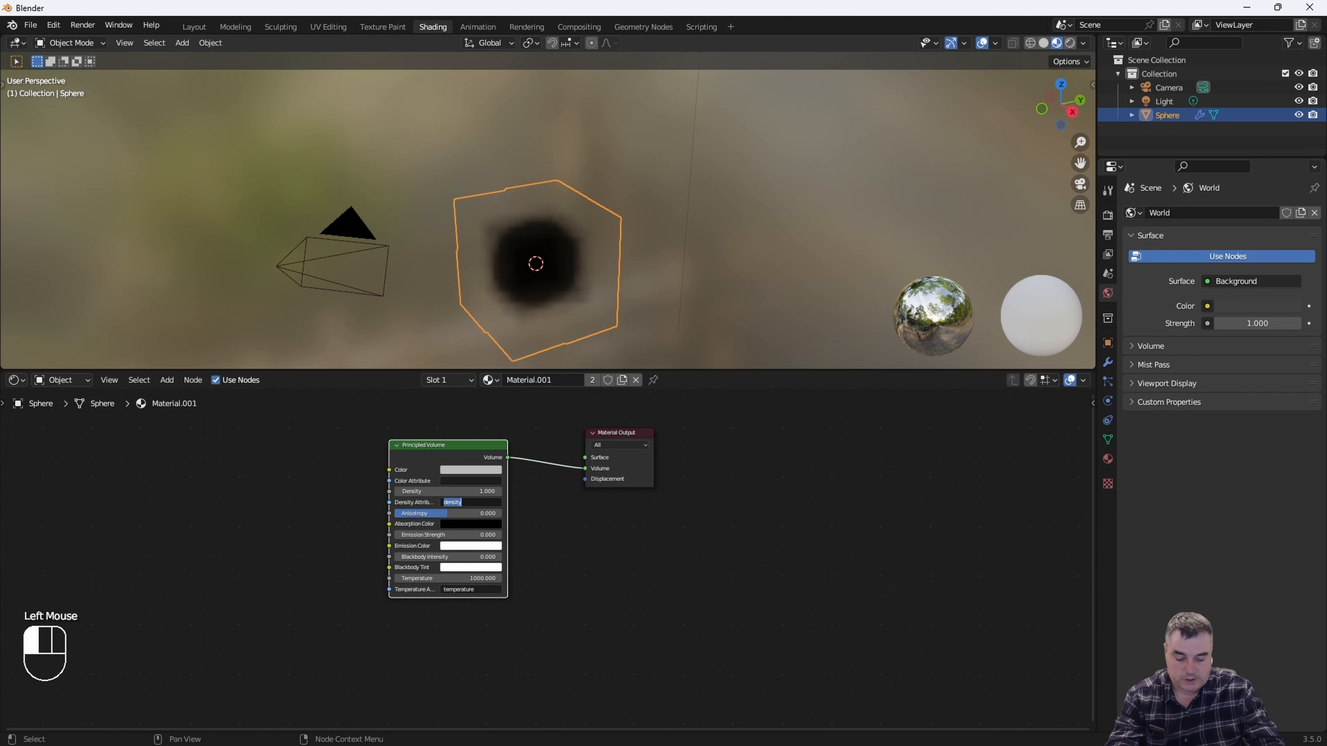
key("Left")
key("shift")
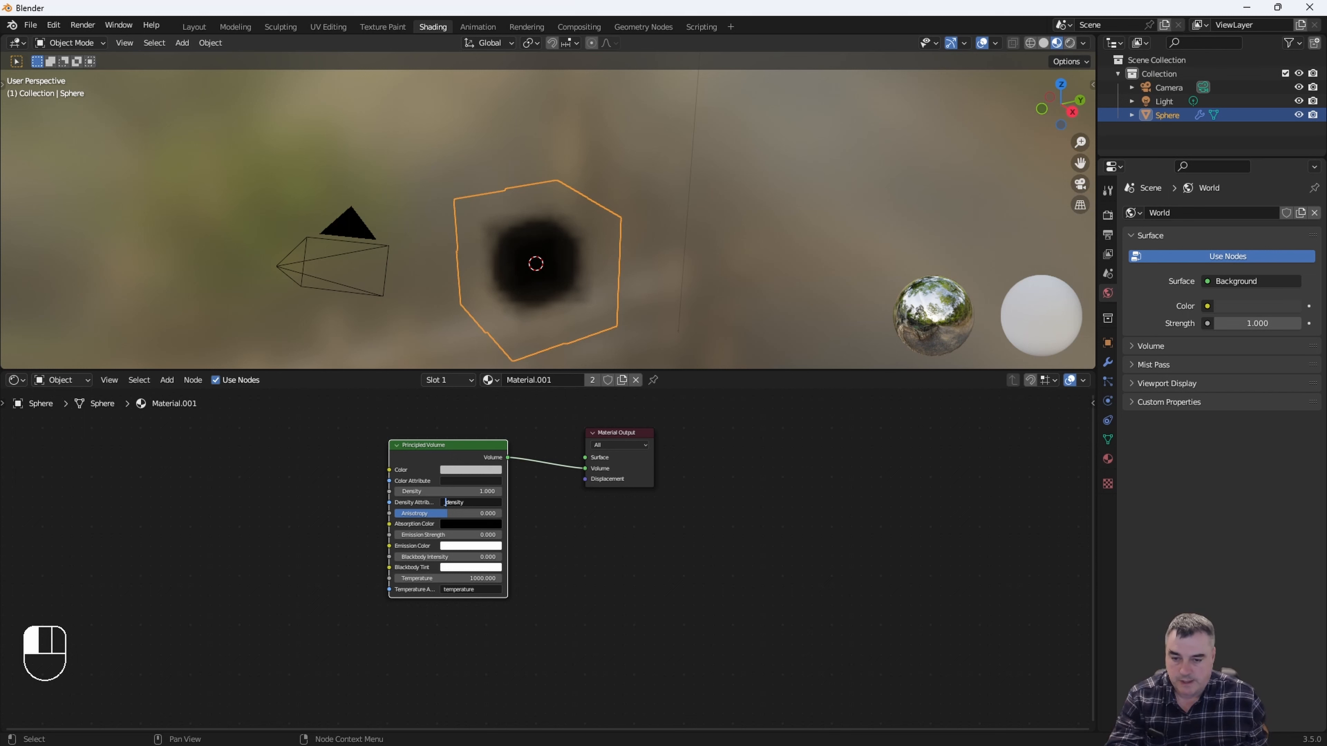
type("_")
key("Return")
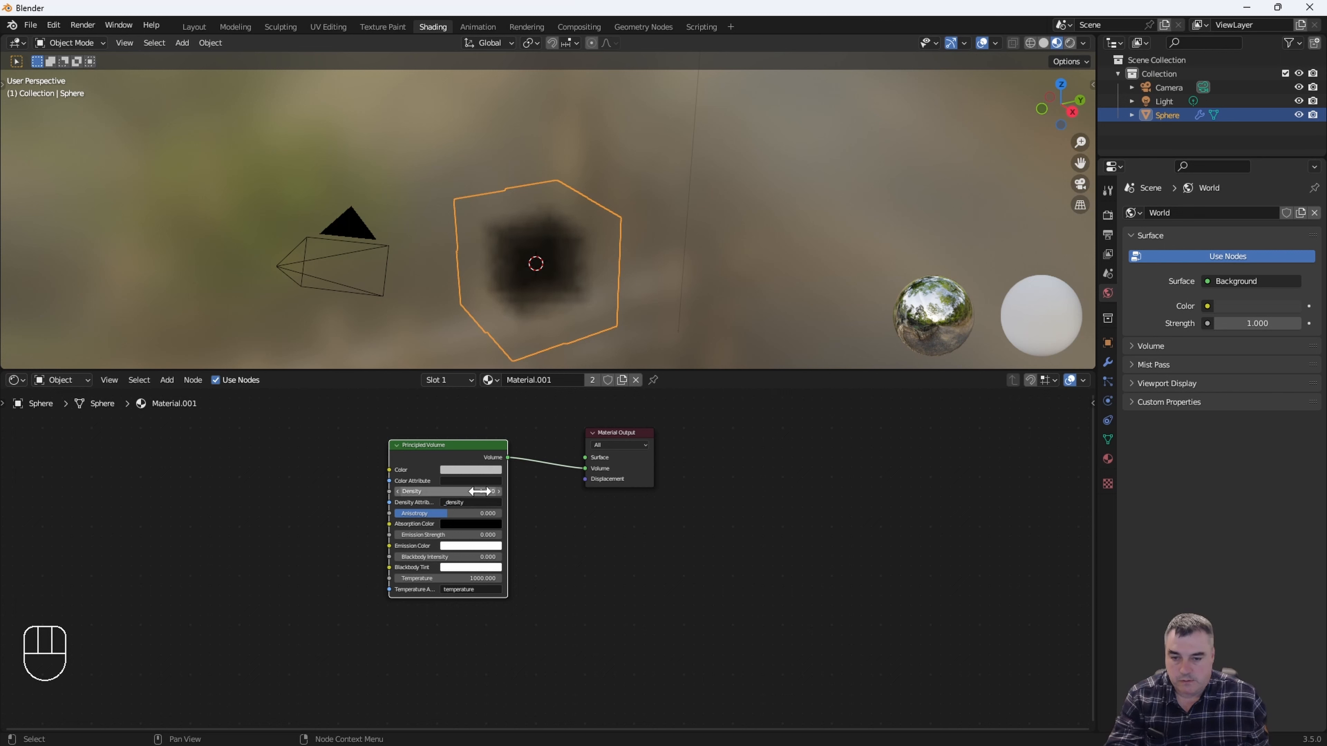
left_click_drag(480, 492, 432, 487)
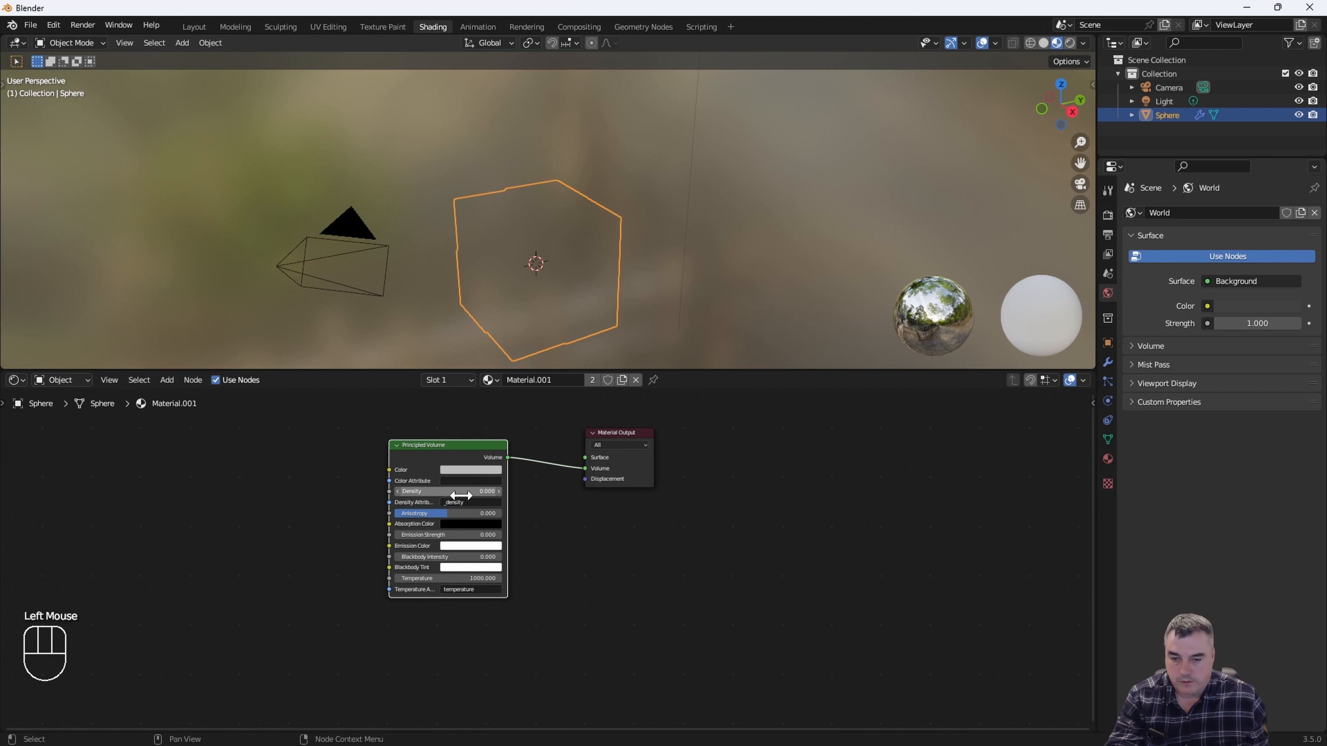
Add a Volume Info node before the Principled Volume and connect its Density output to the Principled Volume's Density input
left_click(160, 386)
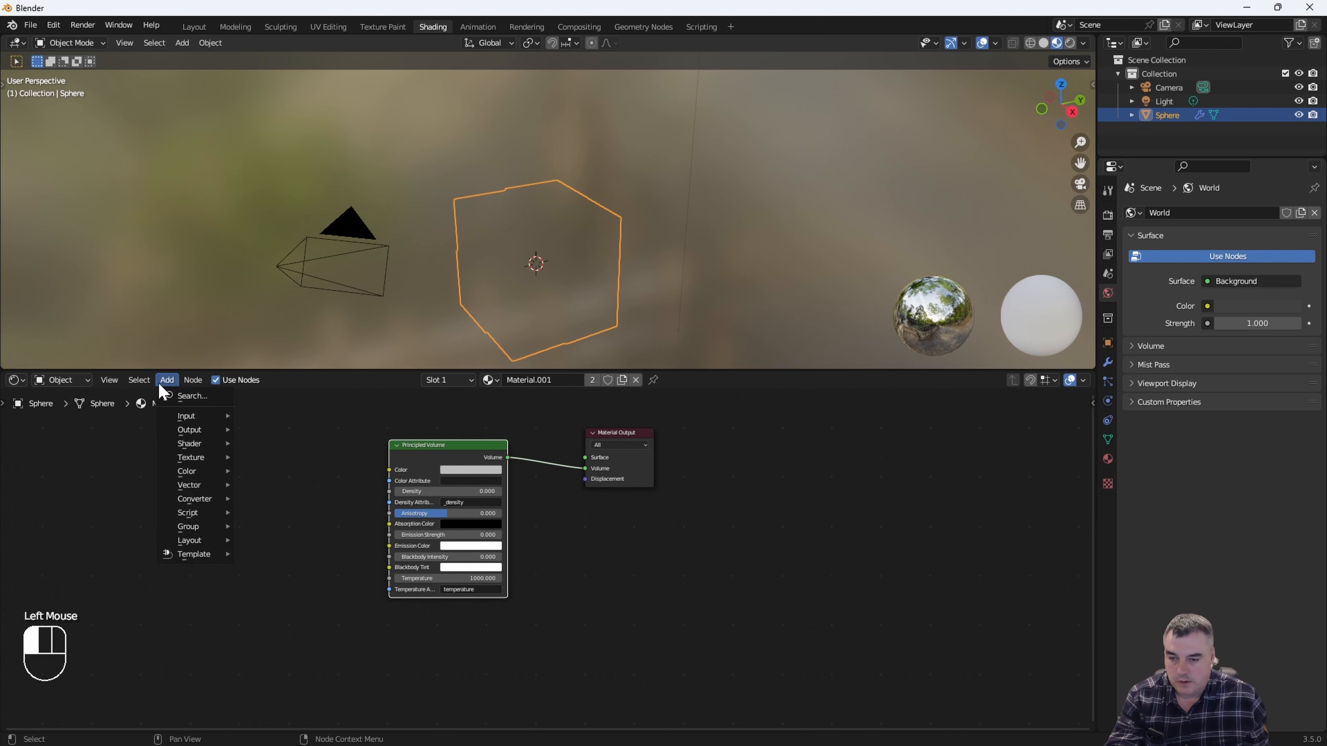
mouse_move(196, 476)
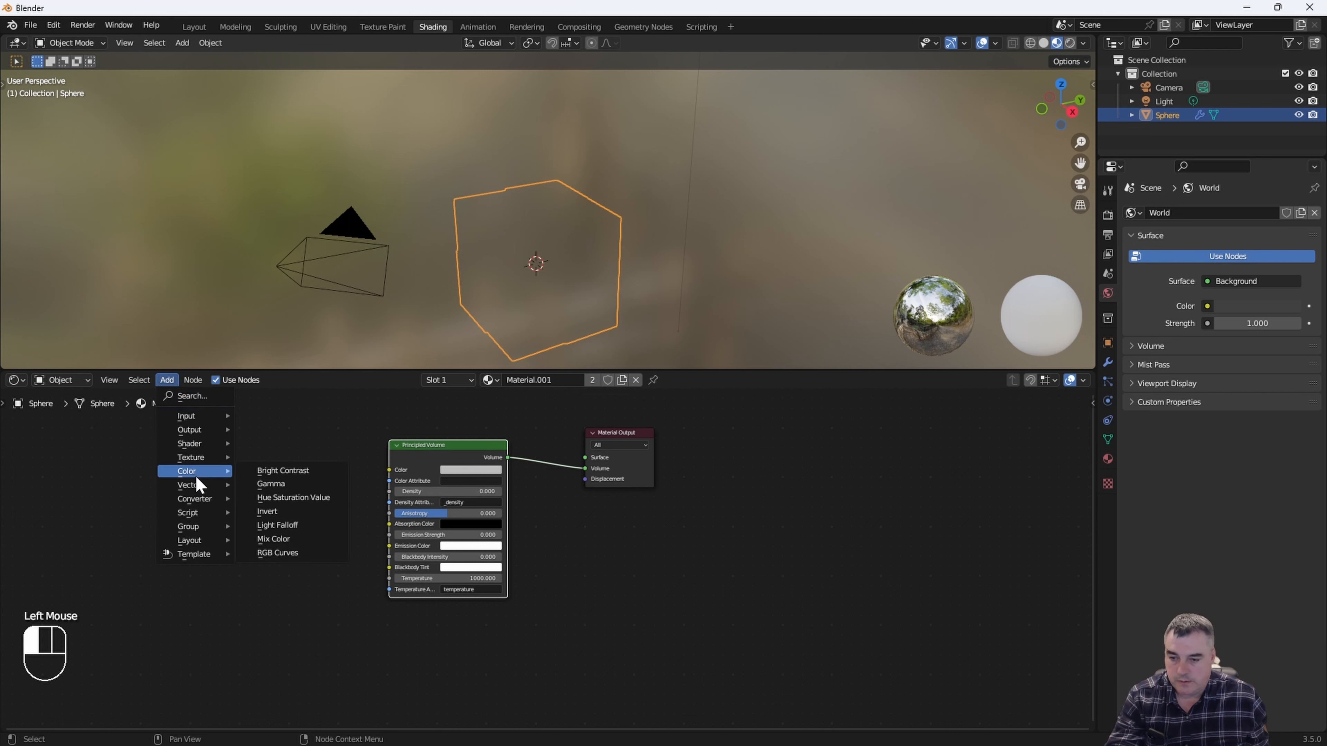
mouse_move(193, 416)
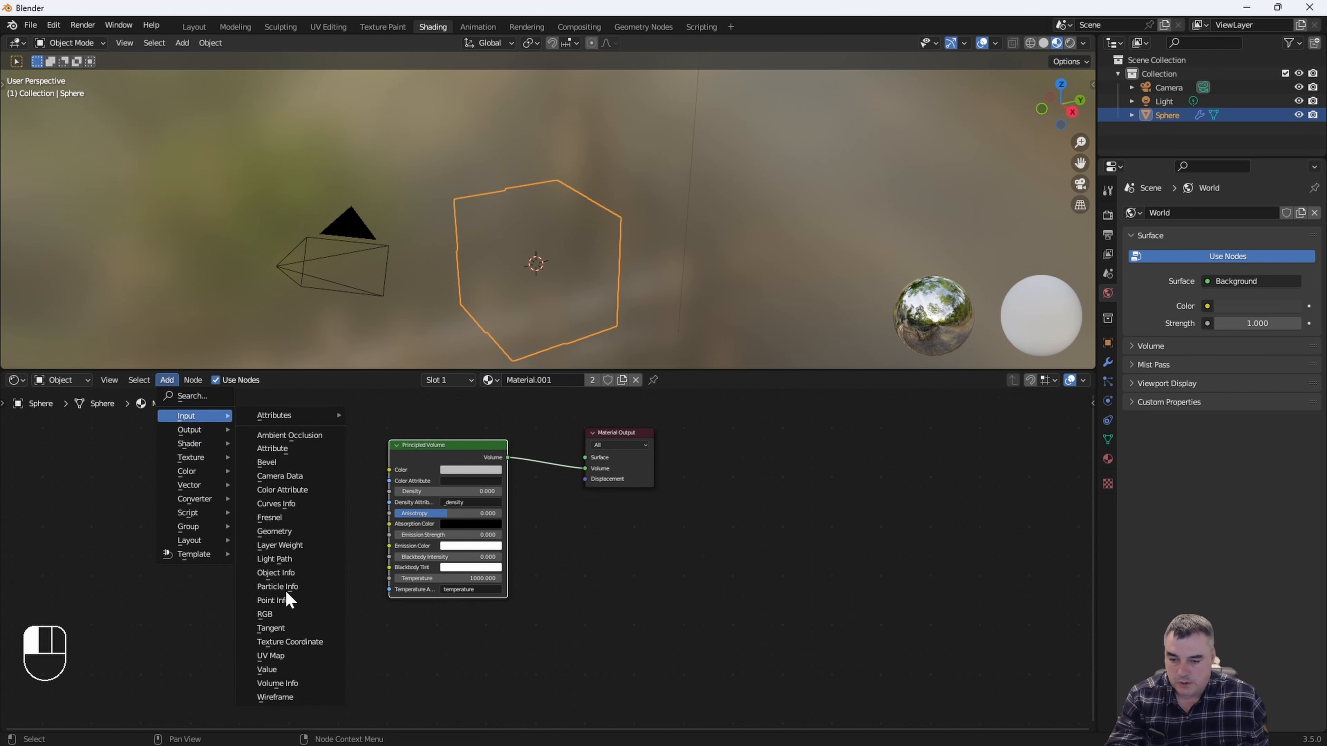
left_click(292, 685)
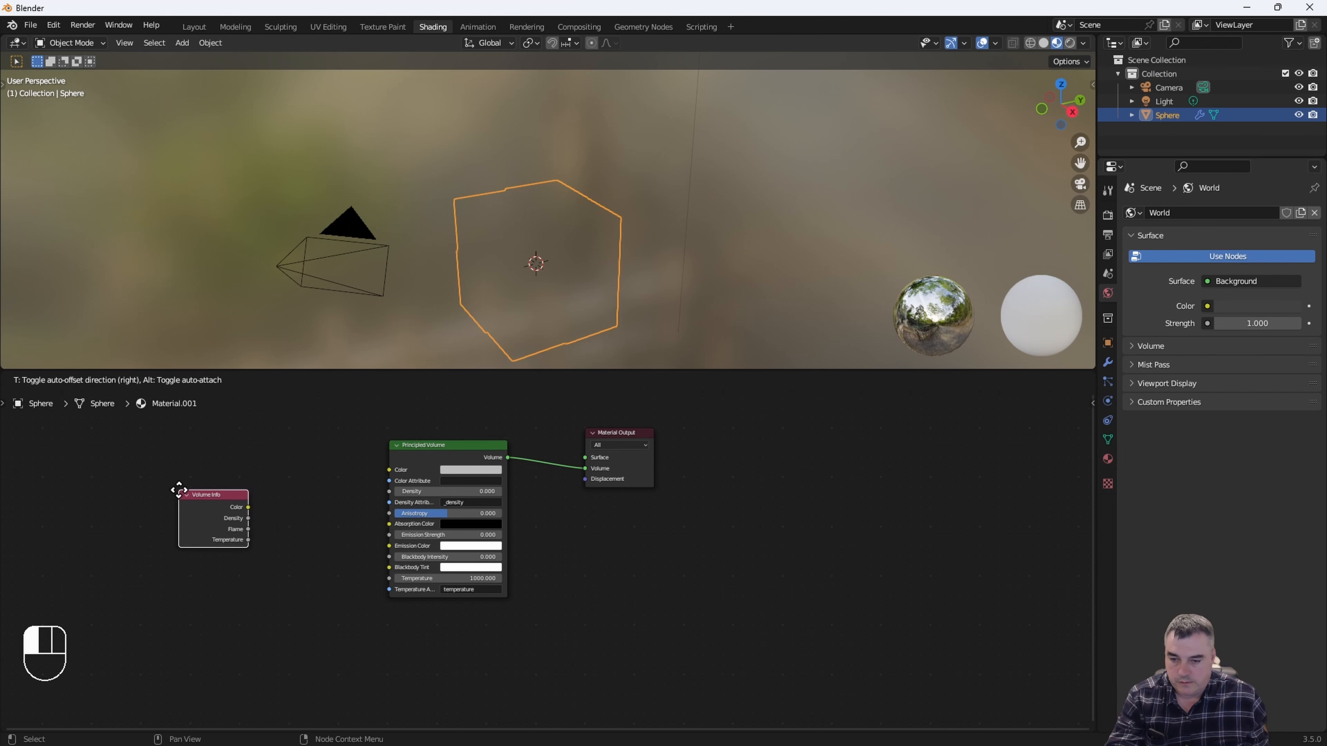
left_click(180, 490)
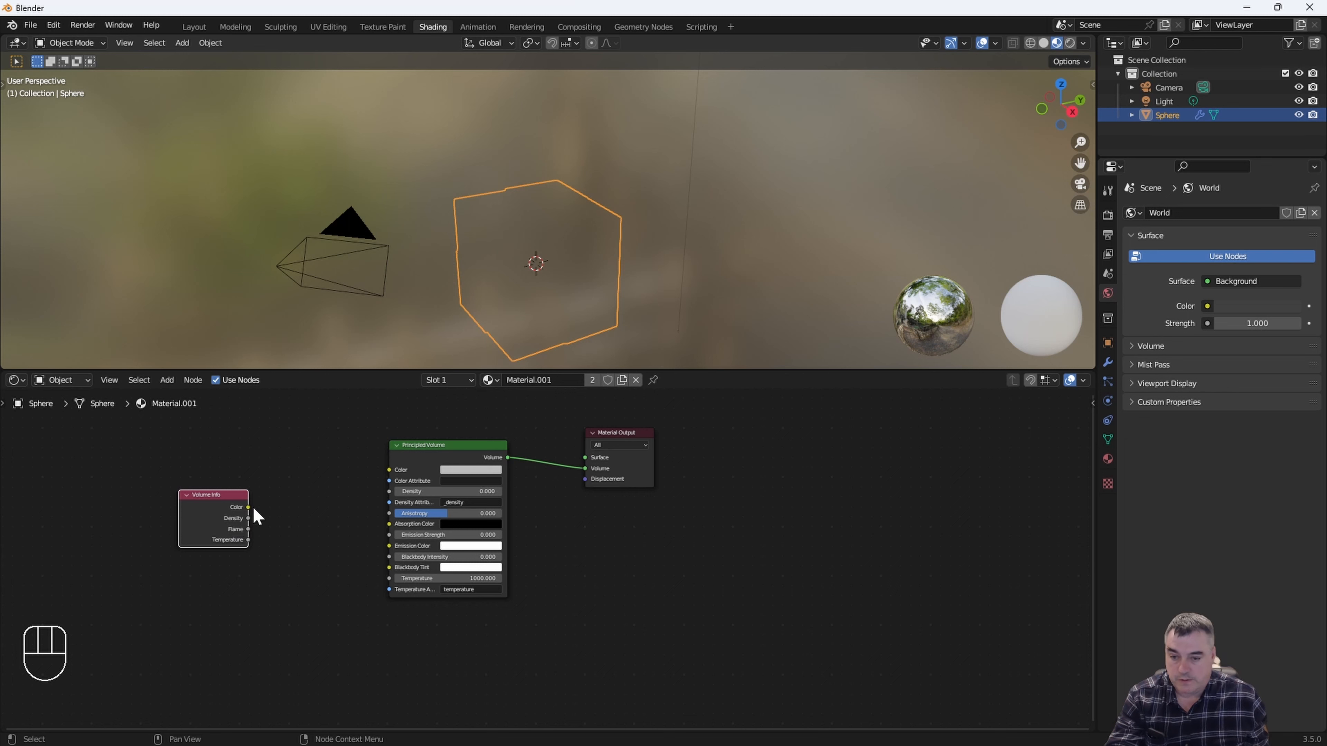
mouse_move(250, 518)
left_mouse_down()
mouse_move(356, 515)
mouse_move(369, 505)
mouse_move(351, 502)
mouse_move(381, 493)
left_mouse_up()
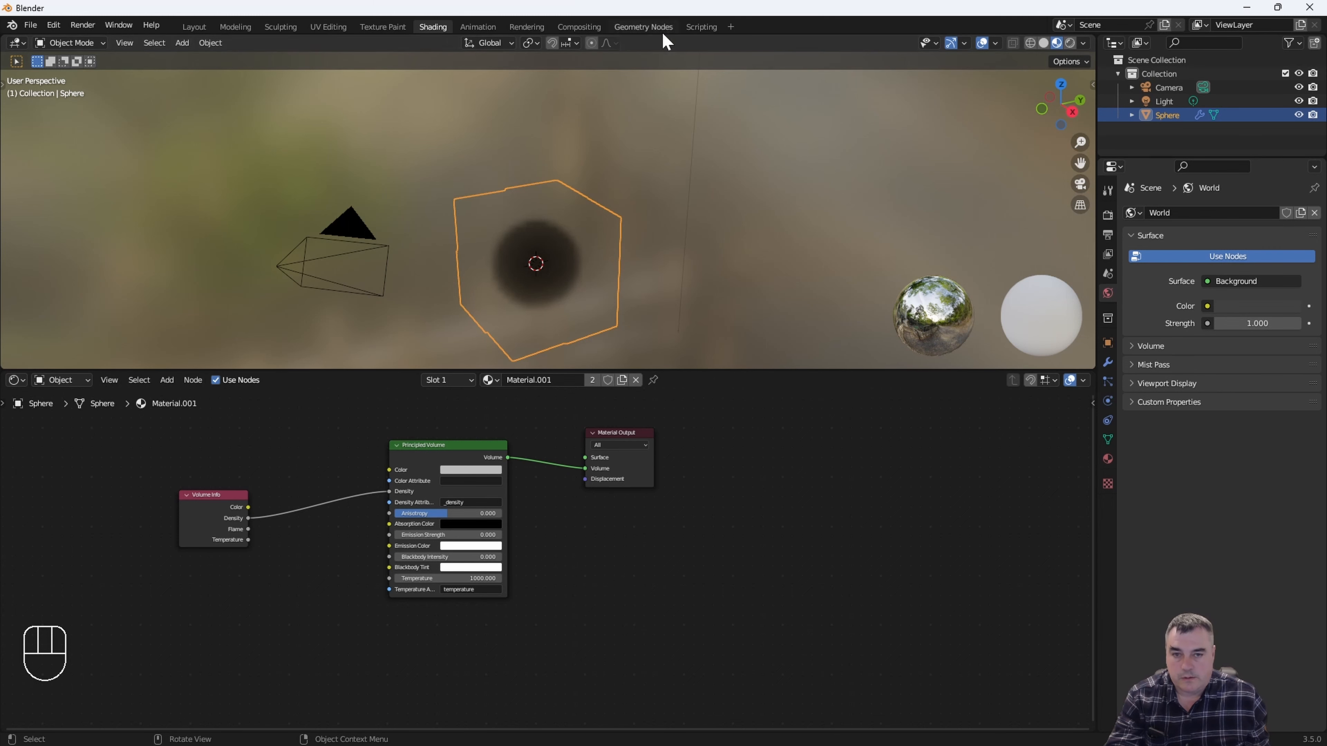
Set the Mesh to Volume density to 2.5 in the geometry nodes and view the sphere in the Shading workspace
left_click(643, 26)
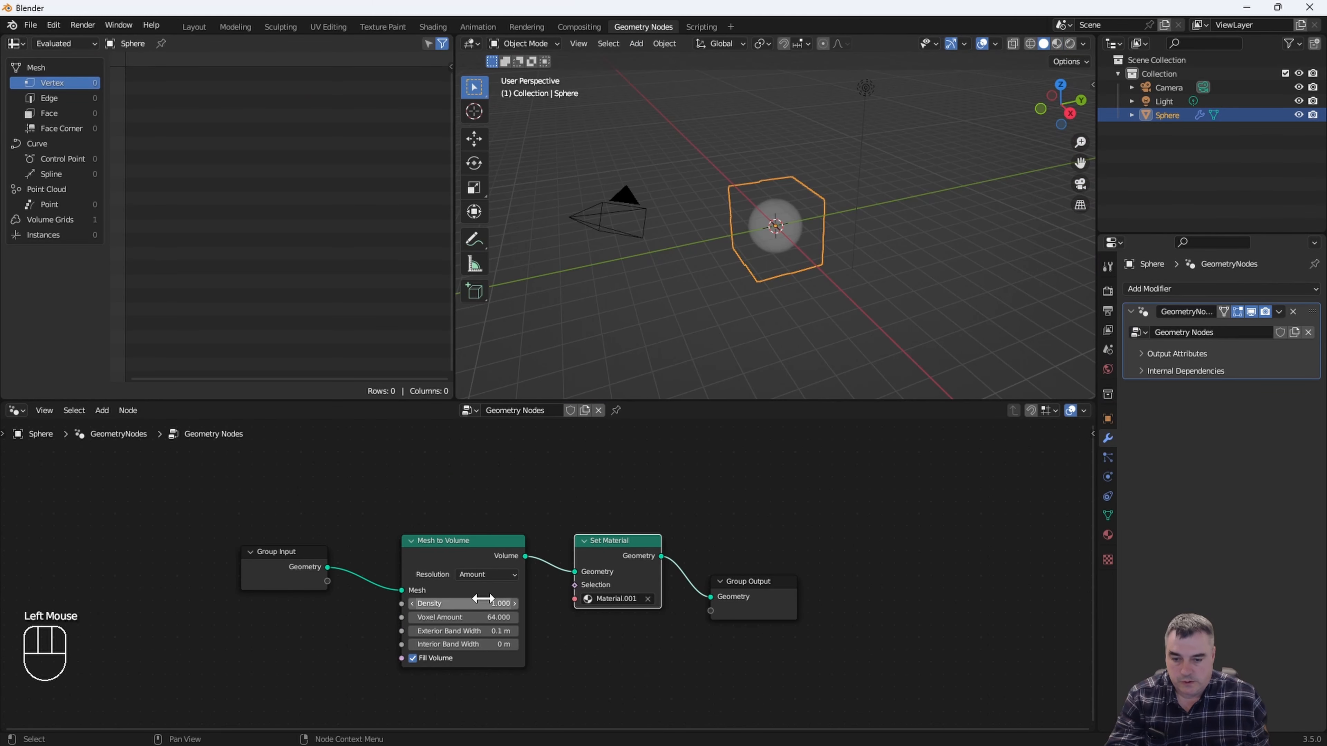
left_click_drag(477, 602, 513, 602)
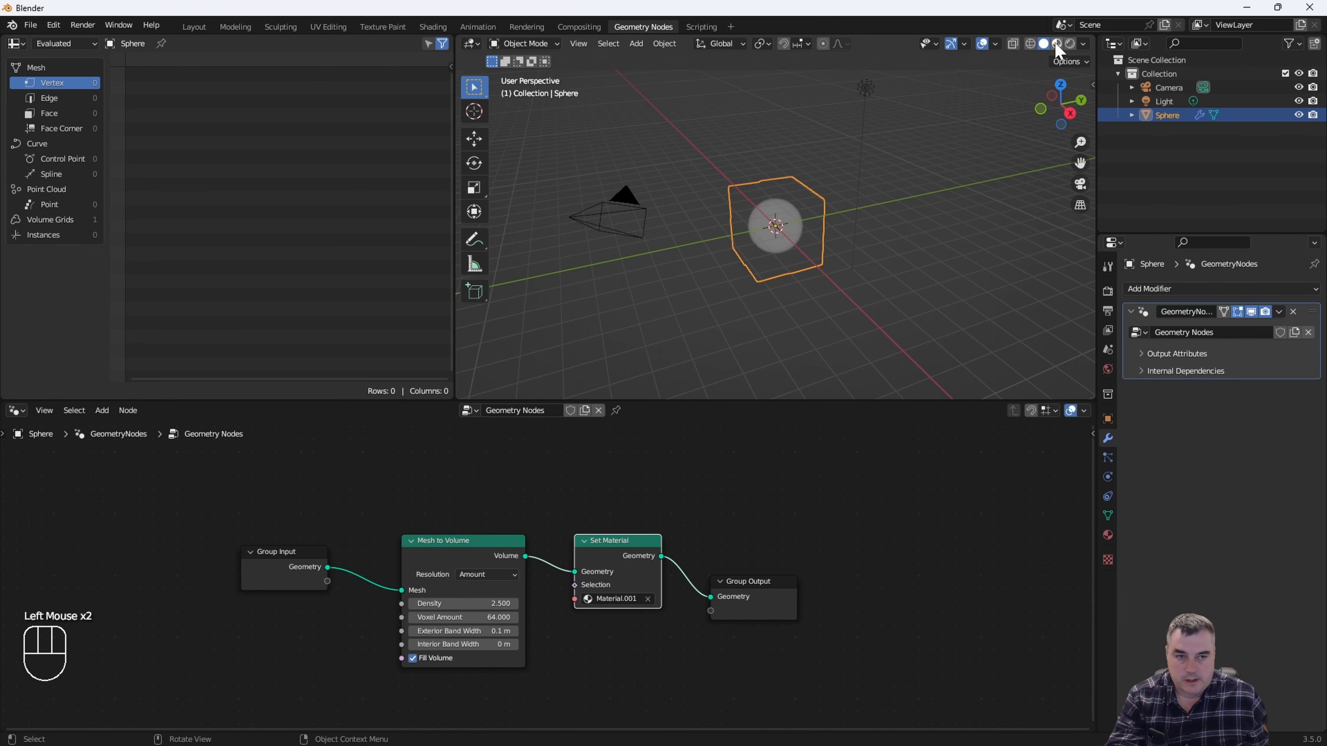
left_click(441, 29)
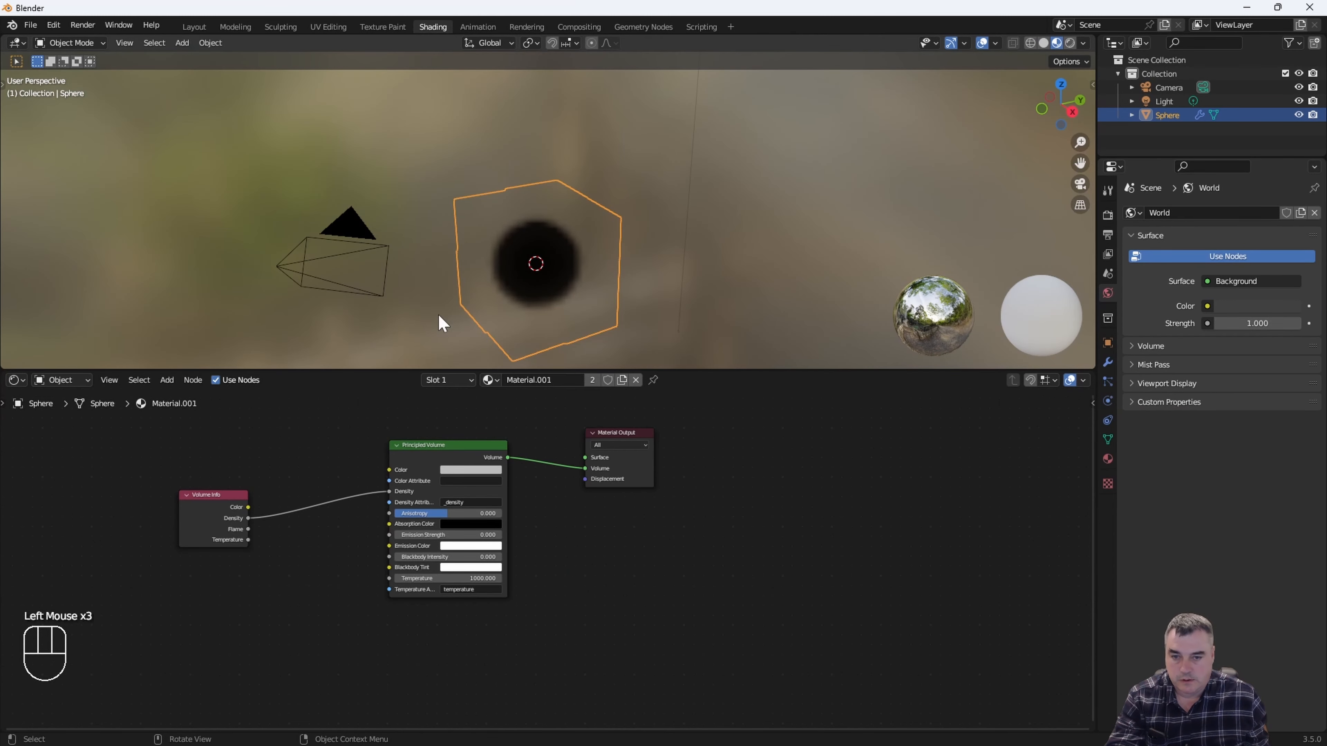
Restore the Mesh to Volume density to 1 in the geometry nodes and return to the Shading workspace
left_click(648, 28)
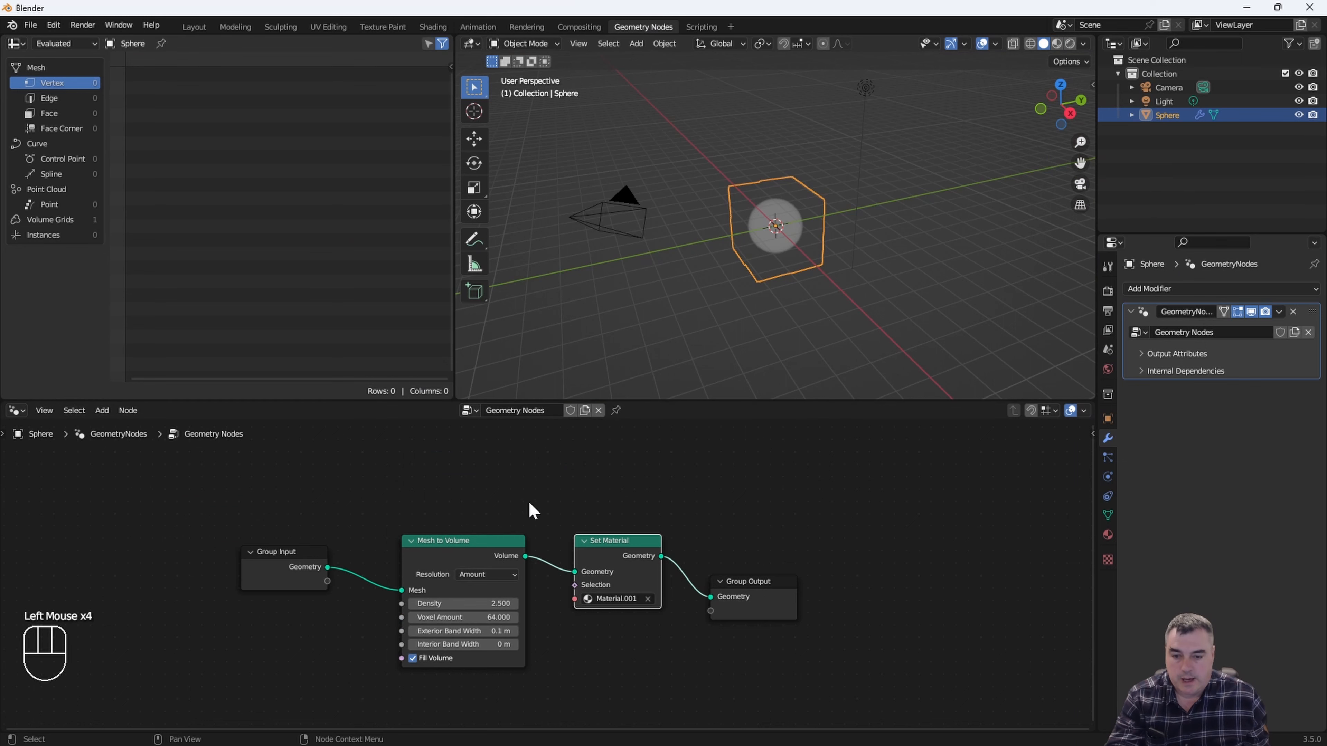
left_click(499, 603)
type("1")
key("Return")
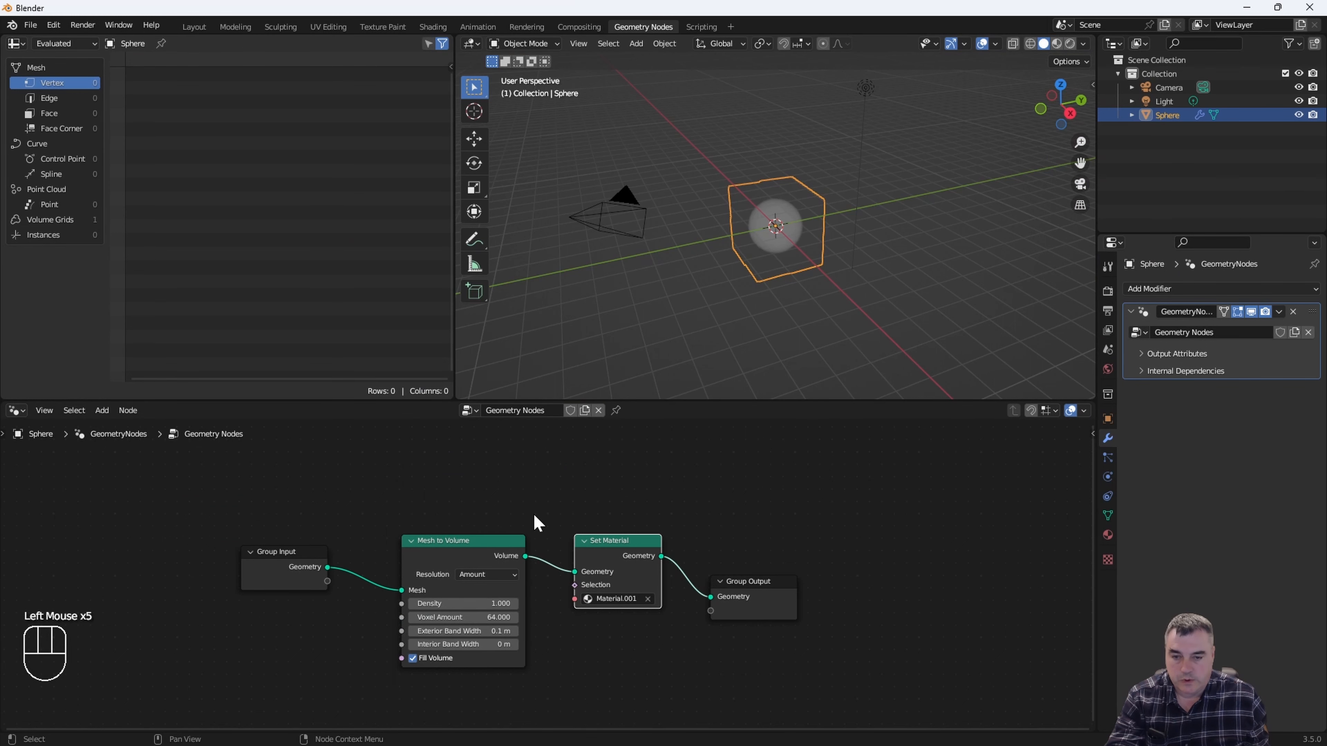
left_click(433, 28)
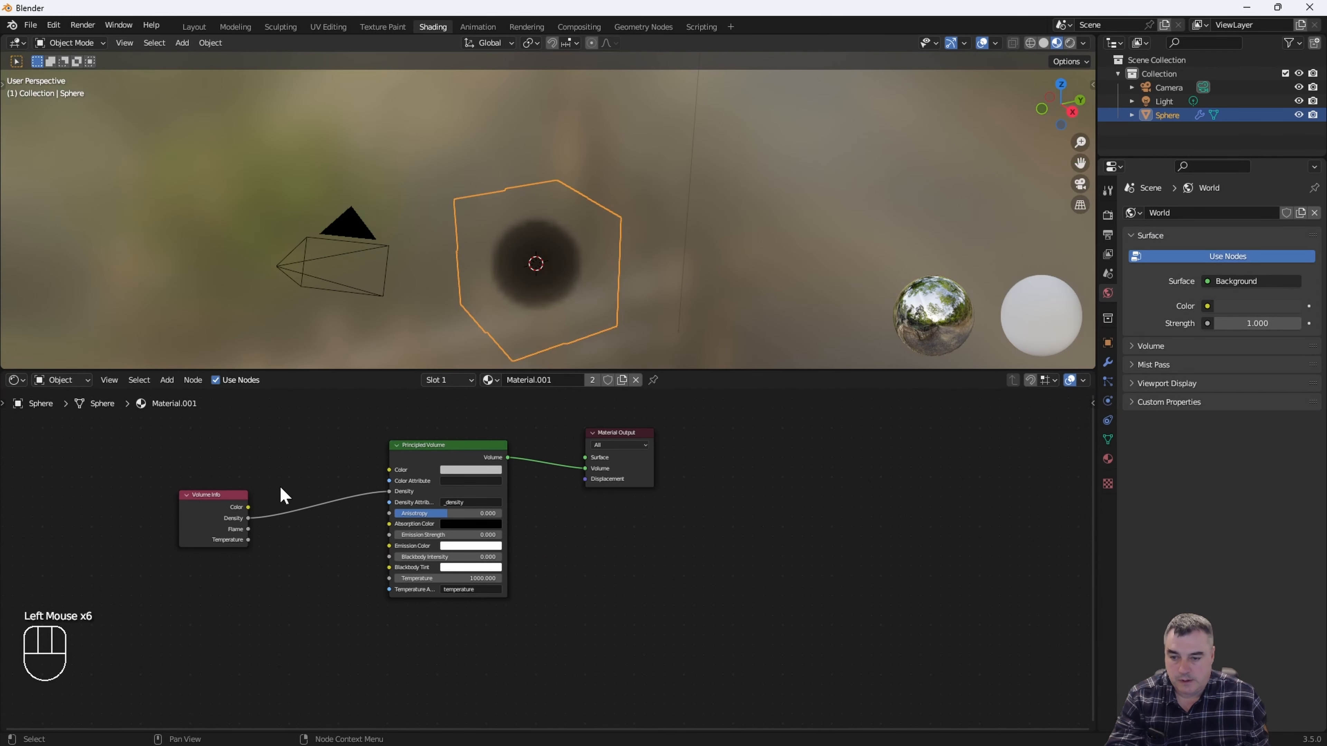
Insert a Map Range node between Volume Info and Principled Volume on the density link and set its To Max to 10
left_click(168, 381)
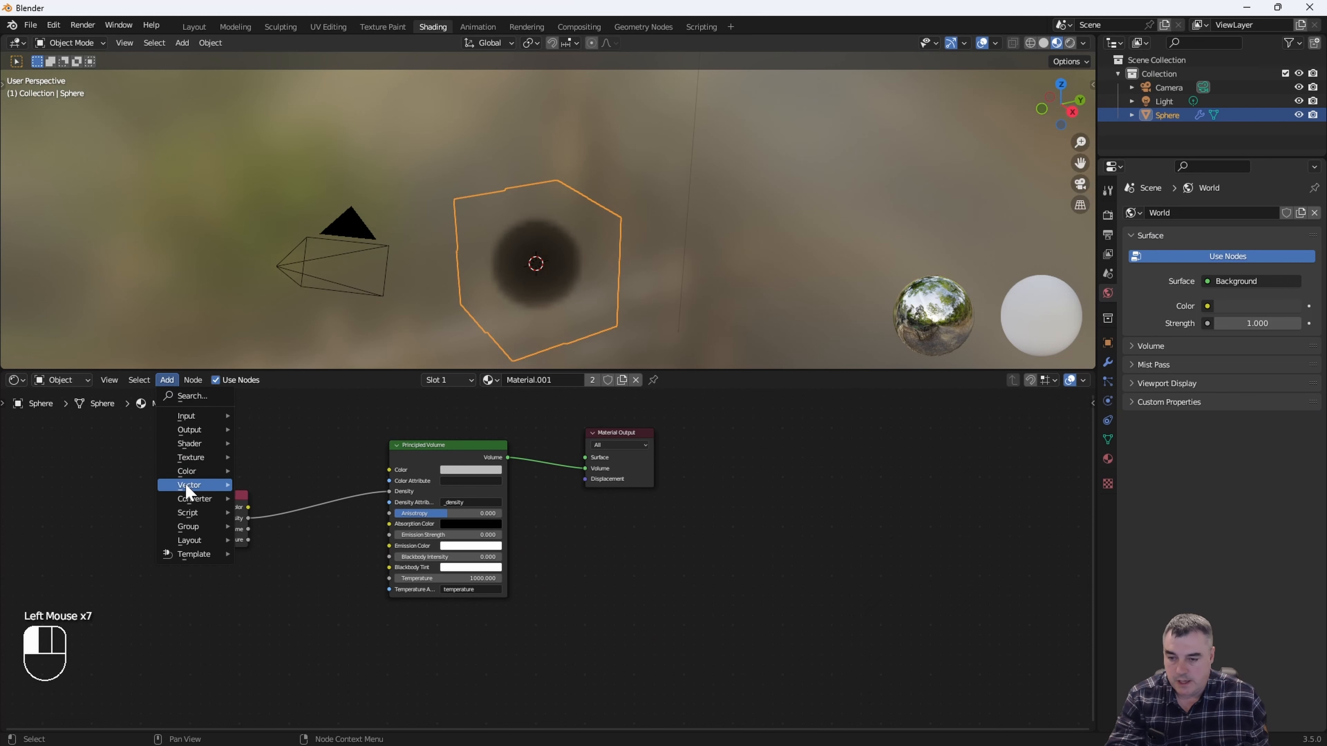
mouse_move(188, 500)
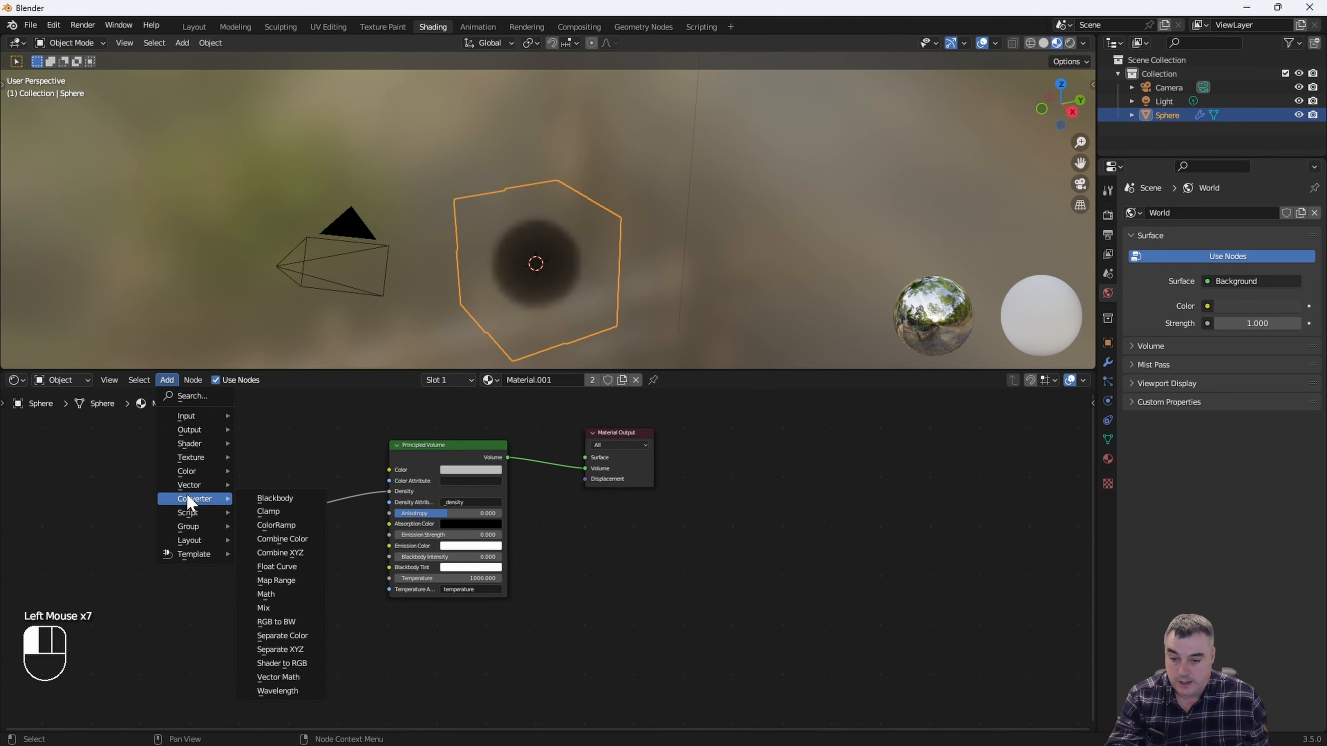
left_click(293, 581)
left_click(309, 554)
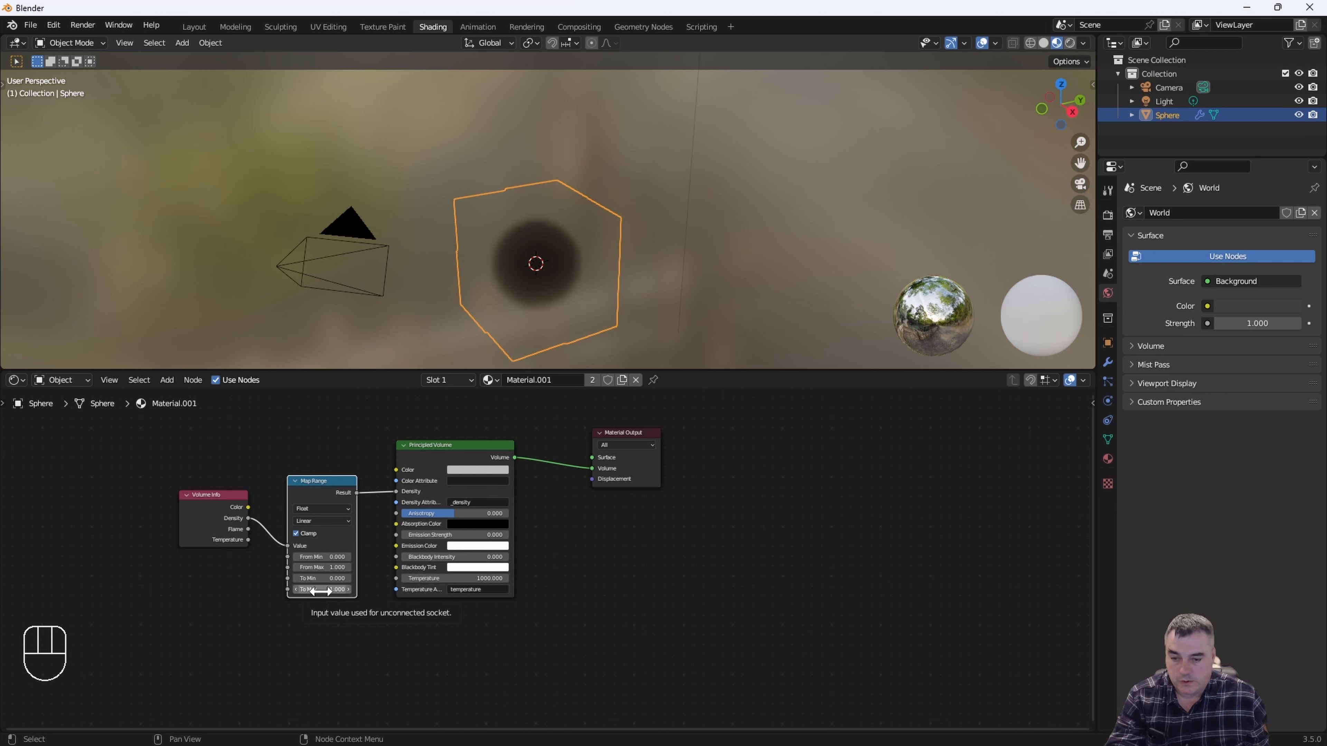
left_click_drag(321, 591, 368, 591)
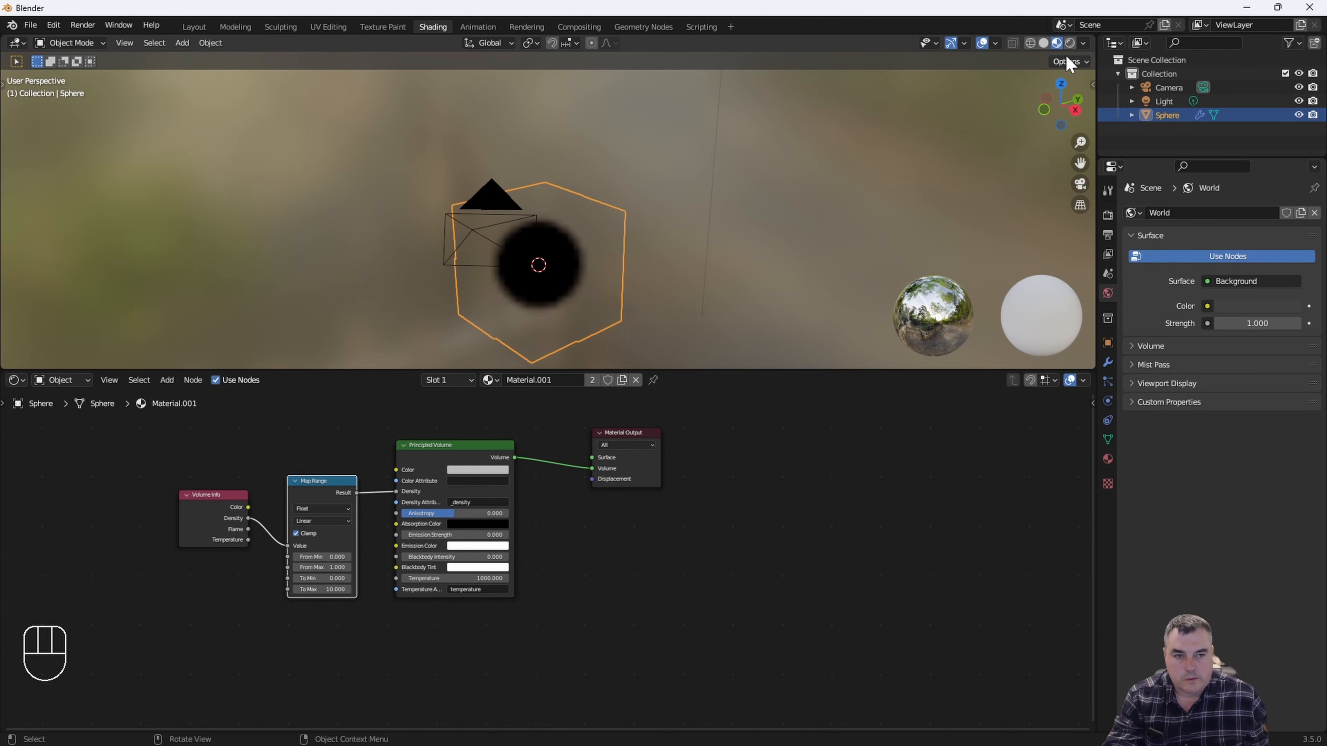
Switch the viewport to Rendered shading and set the Principled Volume's color to blue
left_click(1070, 43)
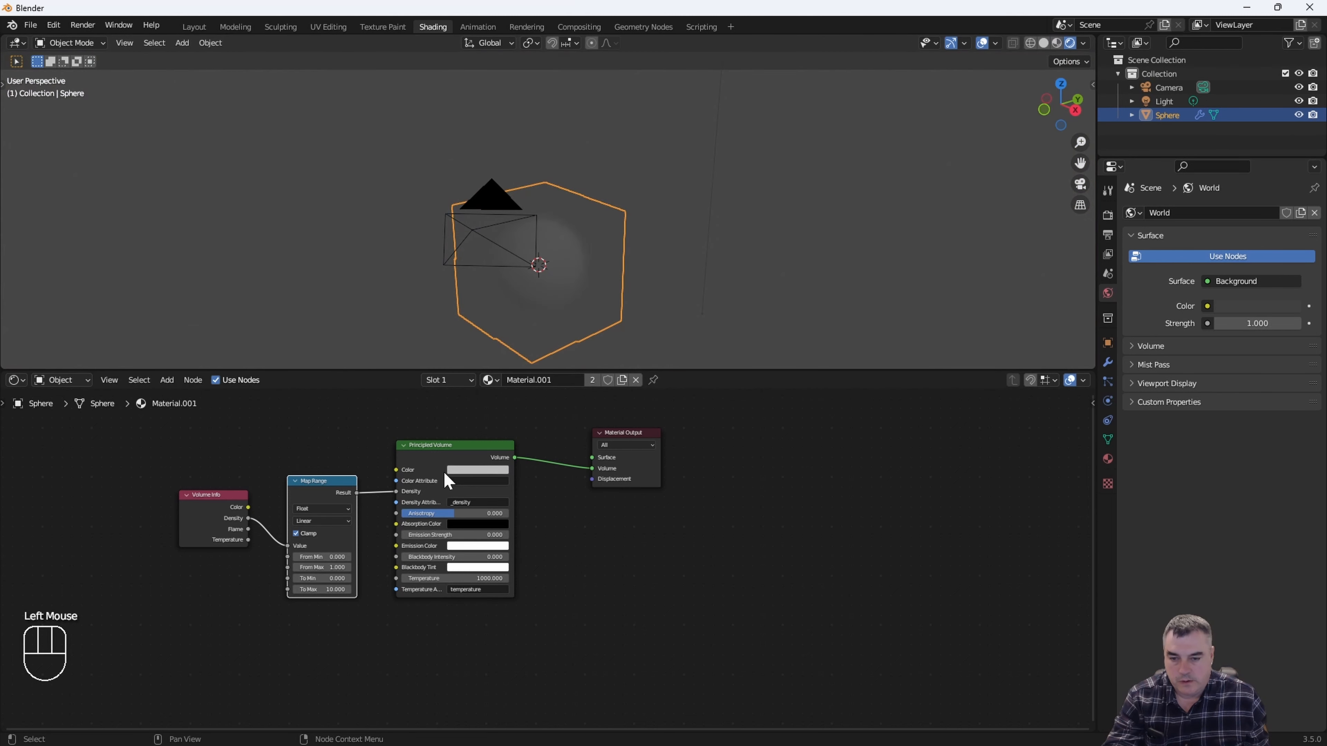
left_click(460, 469)
left_click_drag(498, 367, 517, 349)
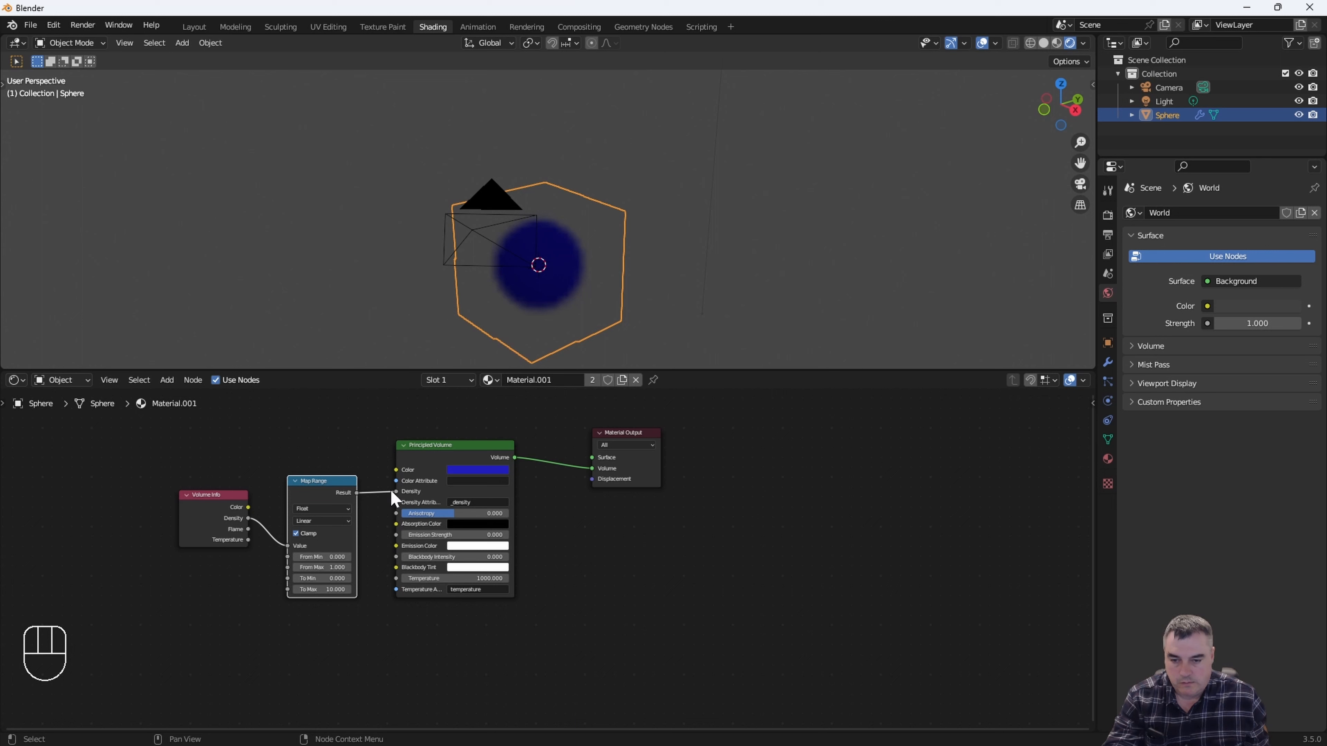
Move the Map Range result link from Density to the Principled Volume's Emission Strength and set the emission color to blue
left_click_drag(394, 491, 395, 535)
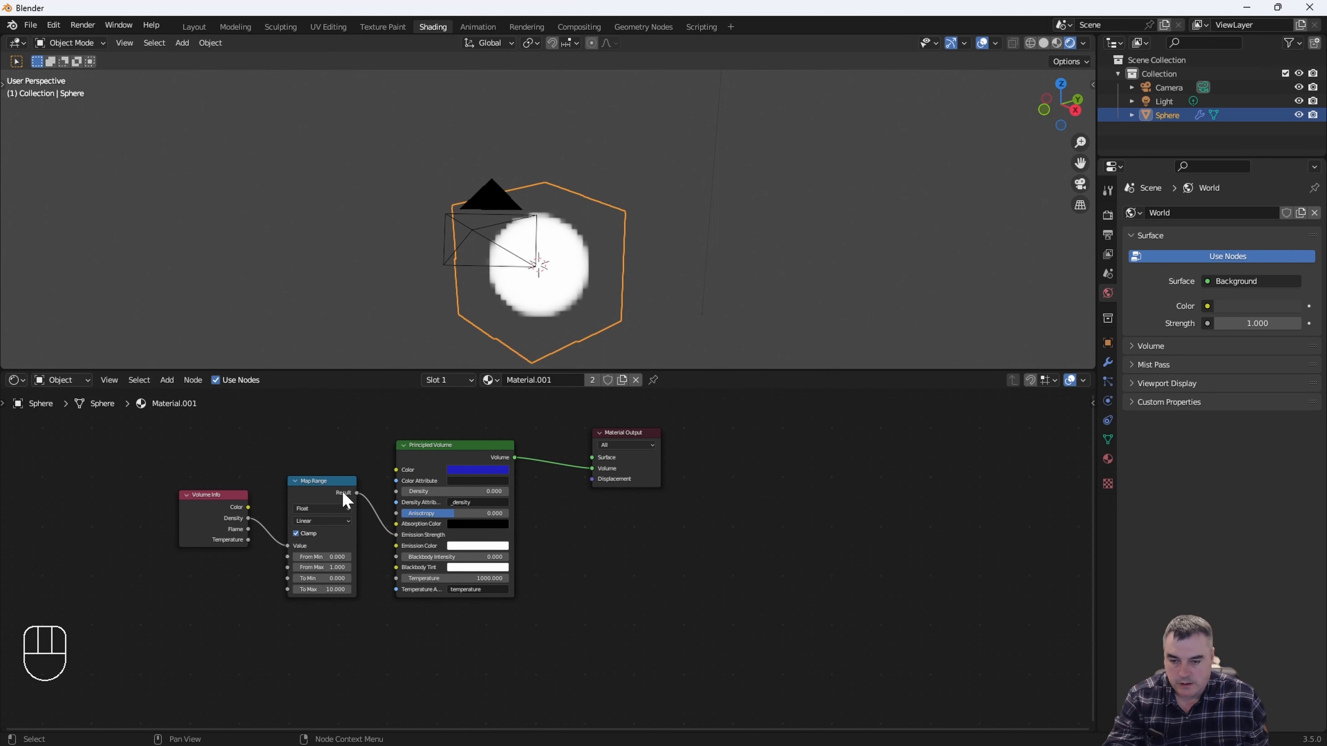
left_click_drag(341, 490, 315, 501)
left_click(470, 547)
Add a cube to the scene and move it along the X axis, away from the volume sphere
scroll(577, 284, "down", 2)
key("shift+a")
mouse_move(578, 285)
left_click(703, 296)
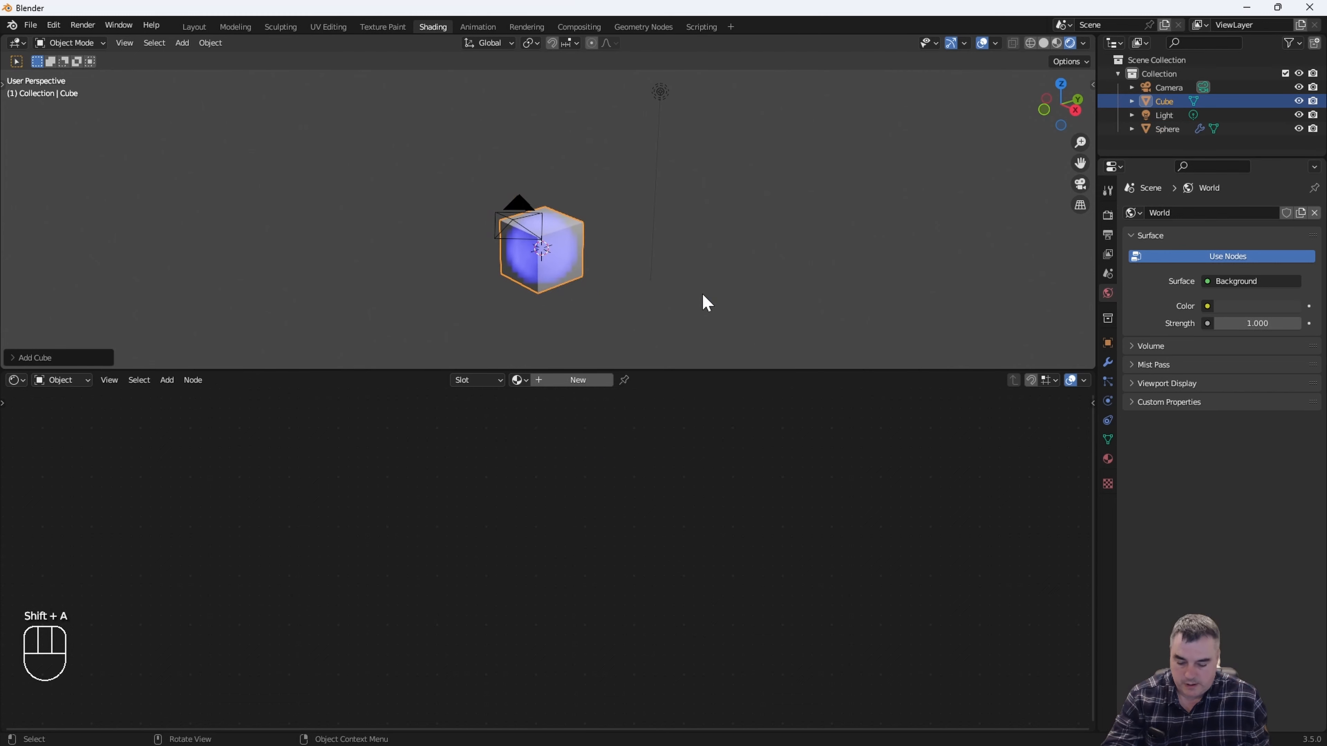
key("g")
key("x")
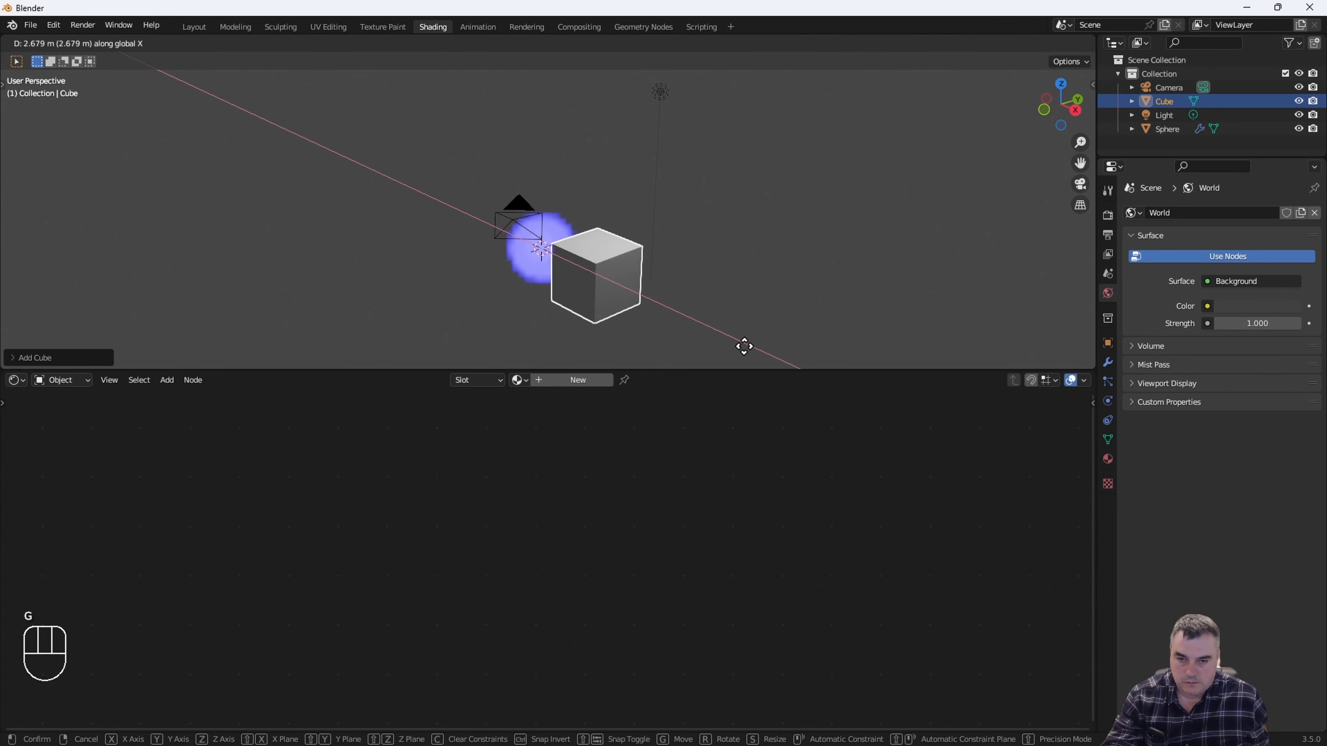
left_click(762, 361)
Move the cube about 2 m back along the X axis so it overlaps the glowing sphere, and delete the cube
middle_click_drag(792, 296, 494, 273)
key("g")
key("x")
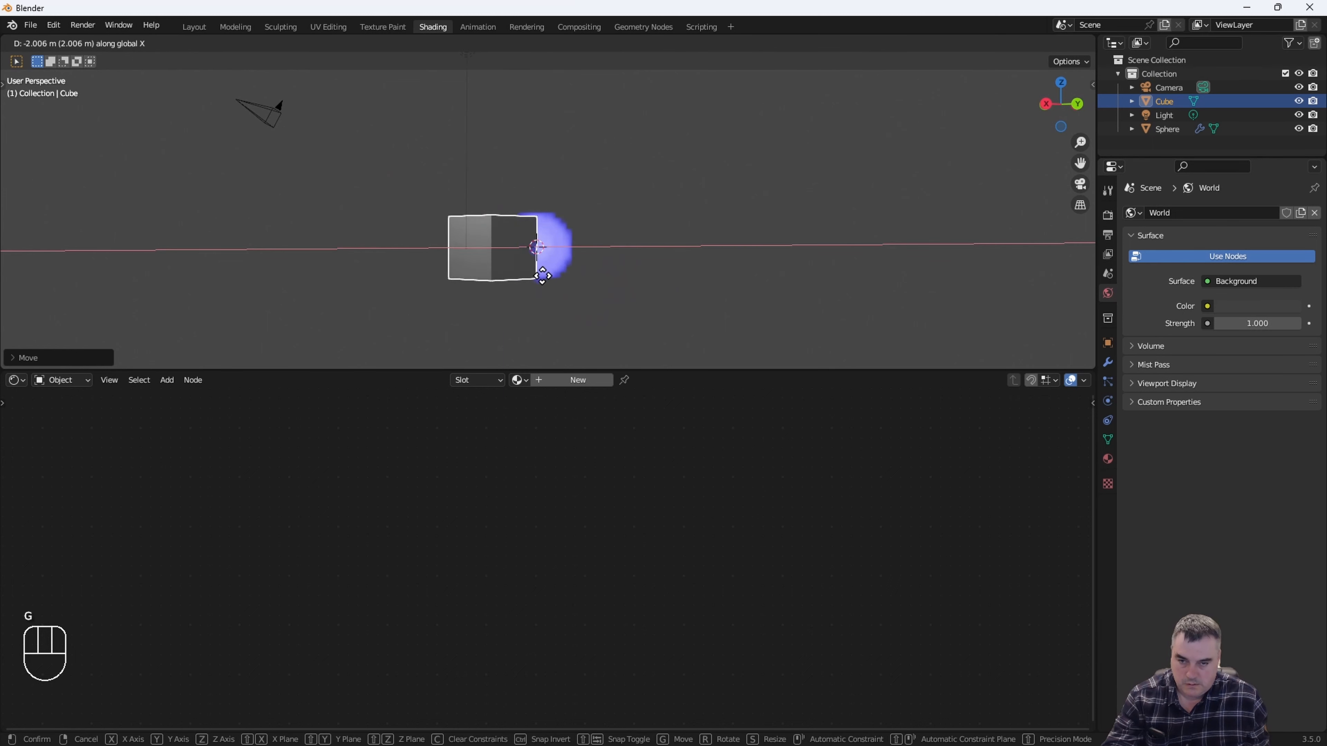
left_click(512, 268)
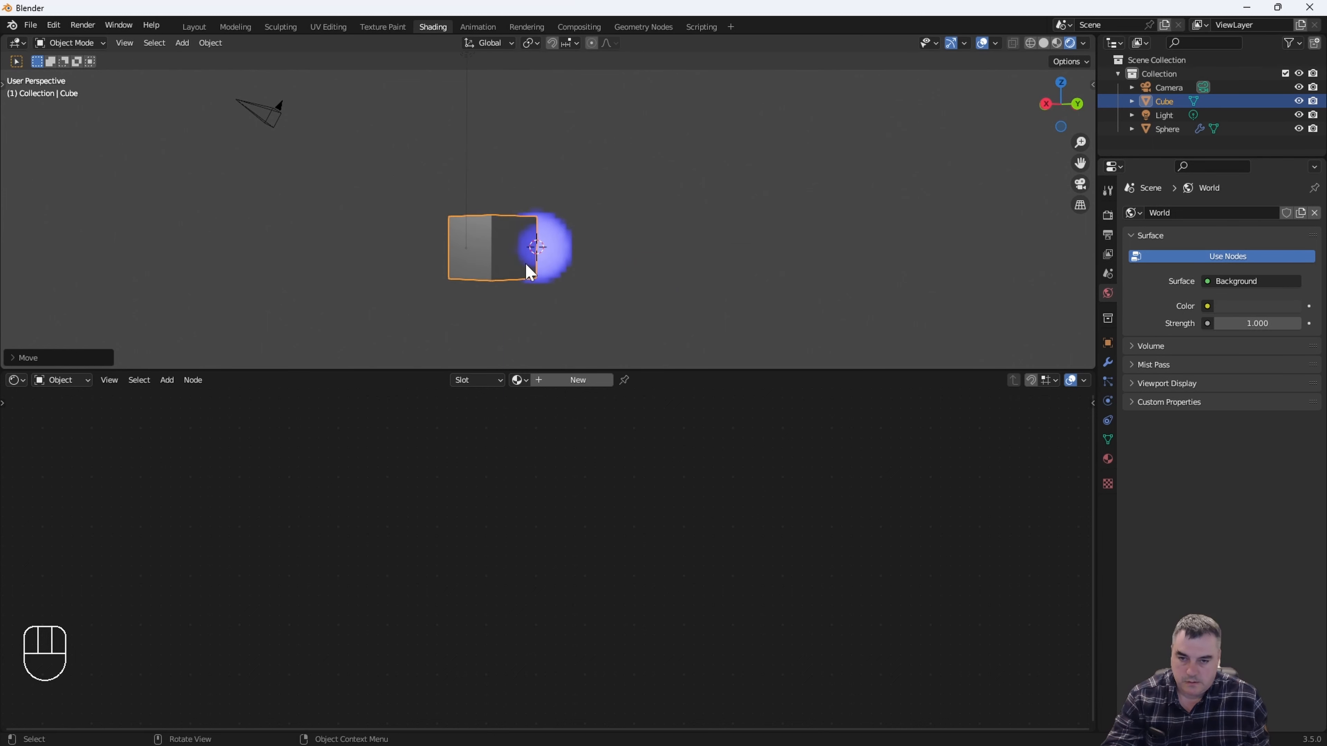
left_click(498, 242)
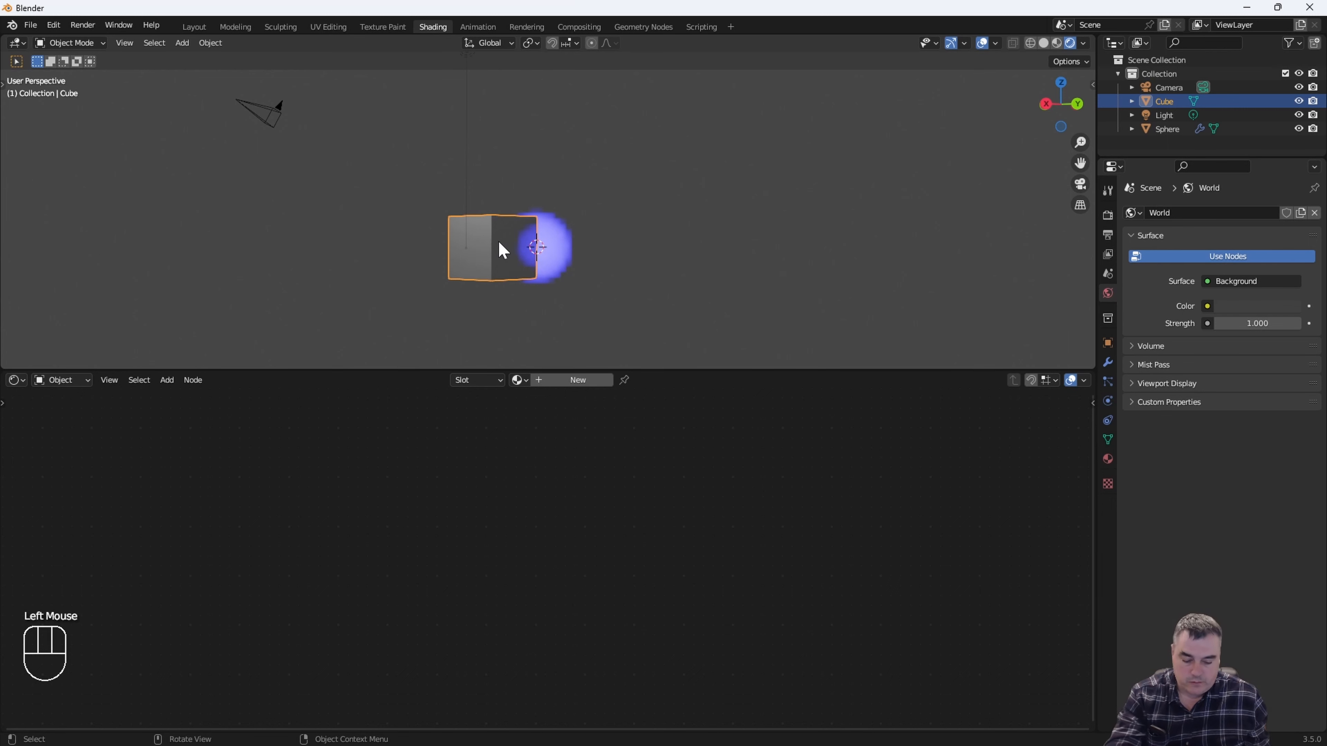
key("Delete")
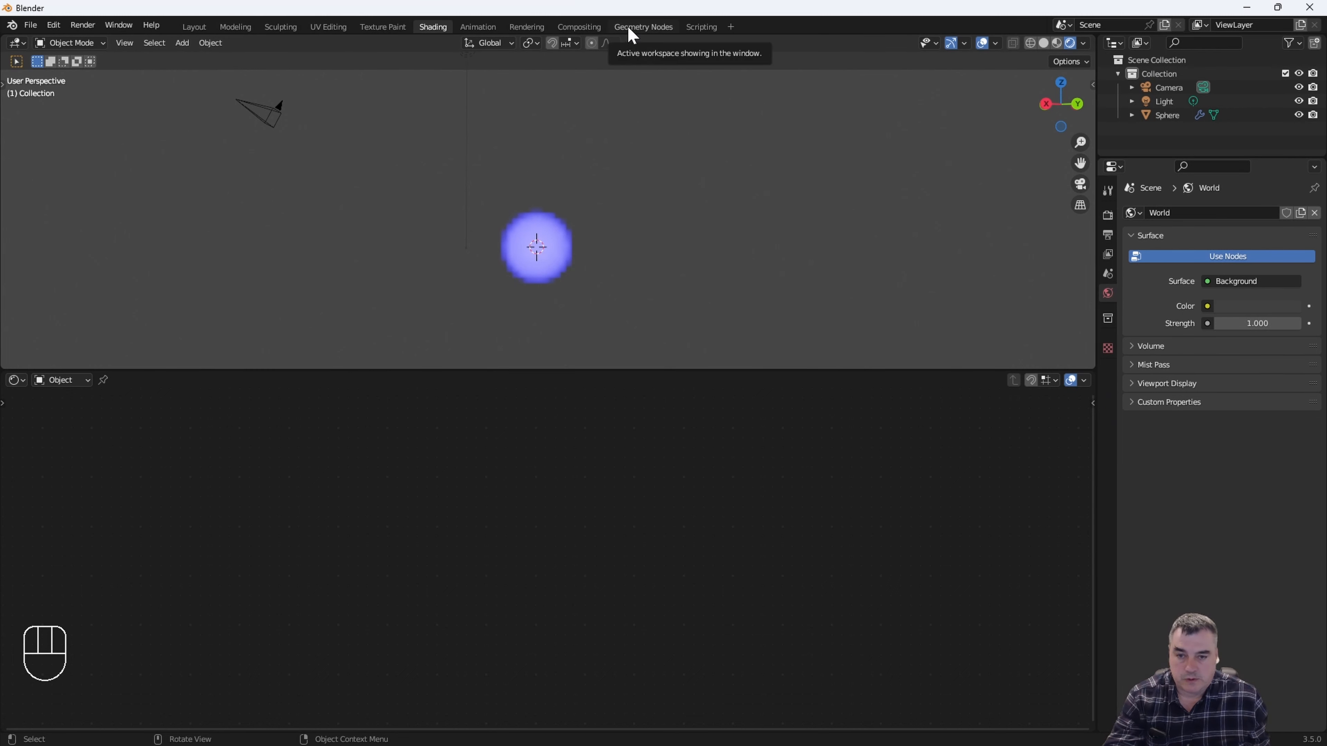
Switch the viewport to Material Preview shading
left_click(1057, 44)
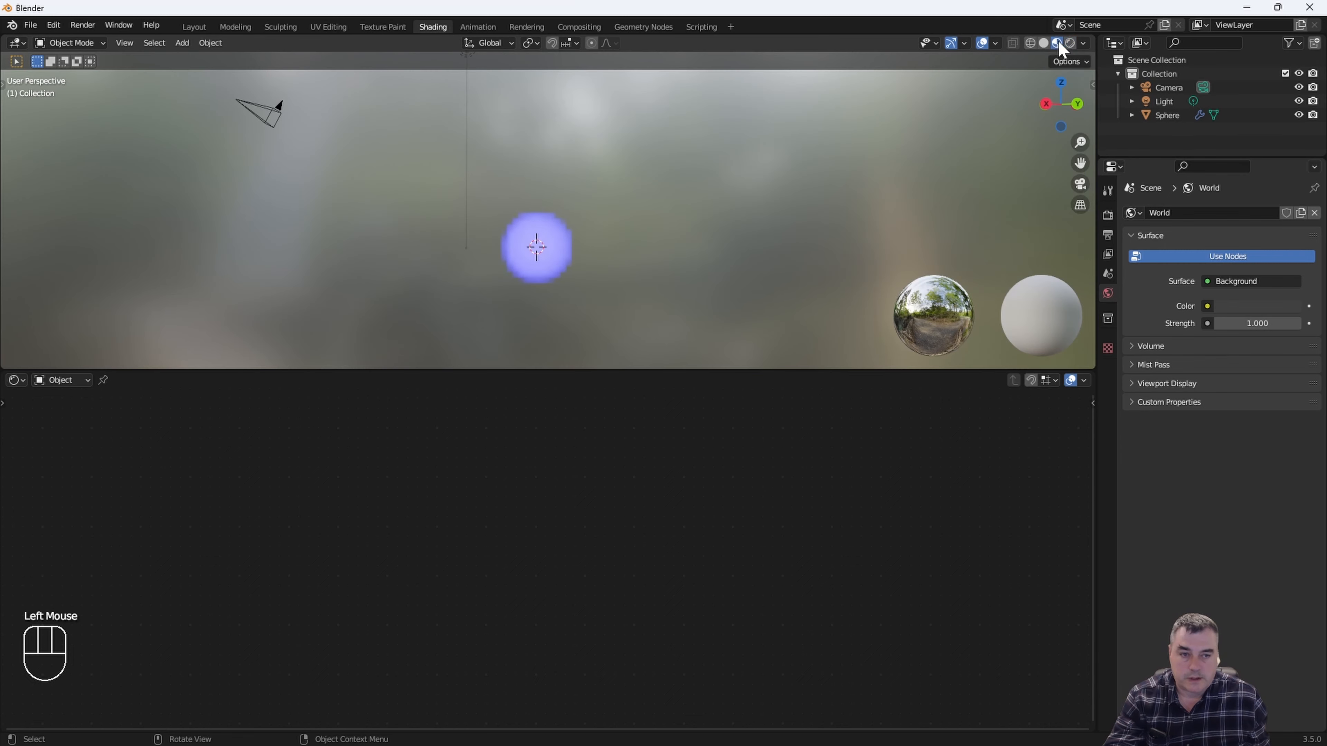